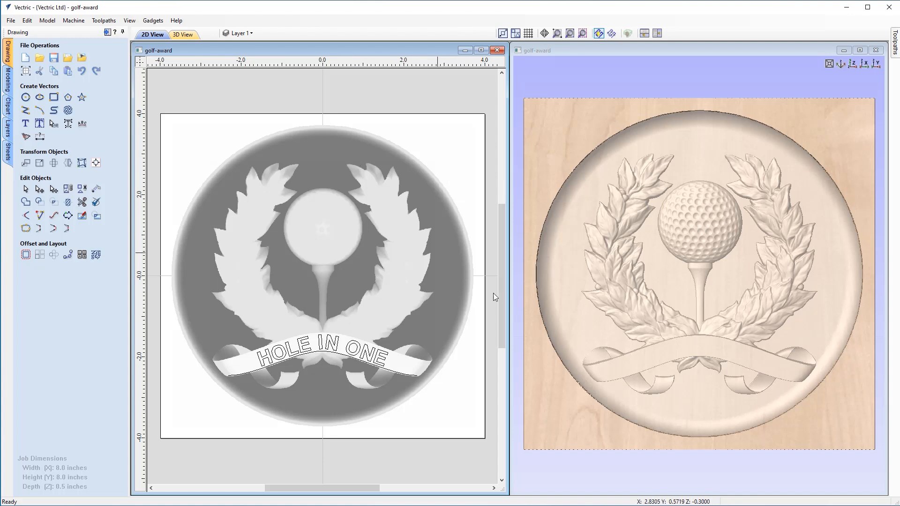
Inspect the carving at an angle and check the size of the round dish component without resizing it
drag(589, 386, 647, 324)
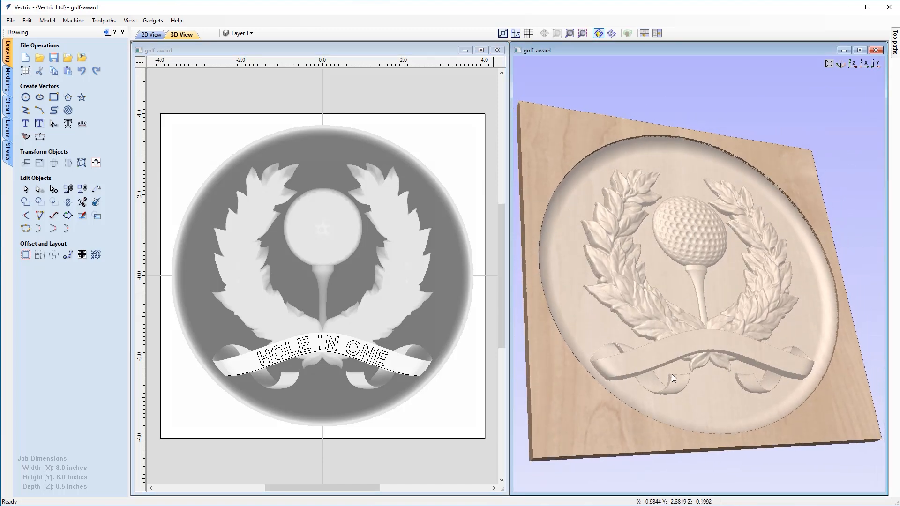
drag(798, 418, 797, 397)
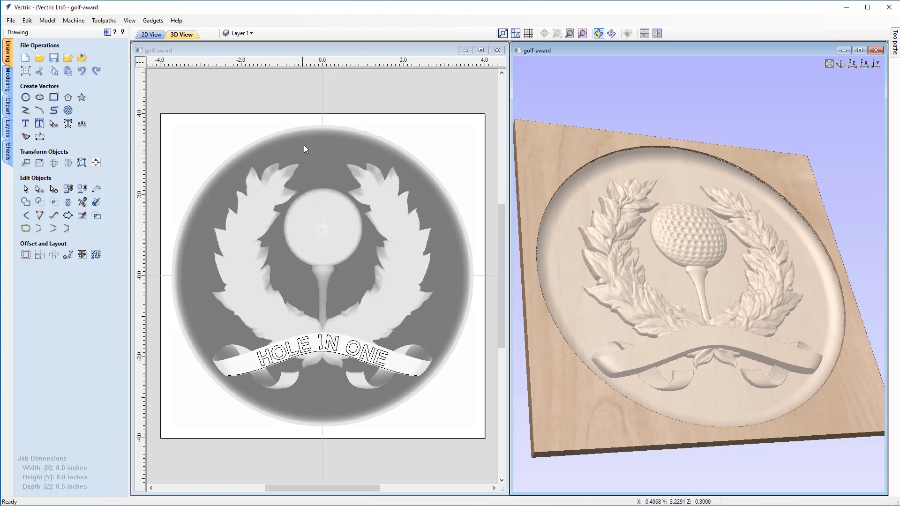
click(319, 130)
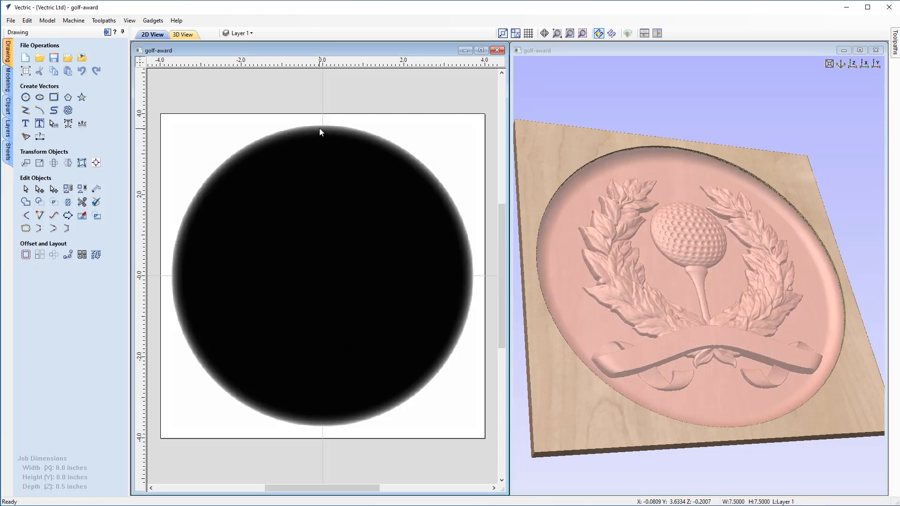
click(40, 164)
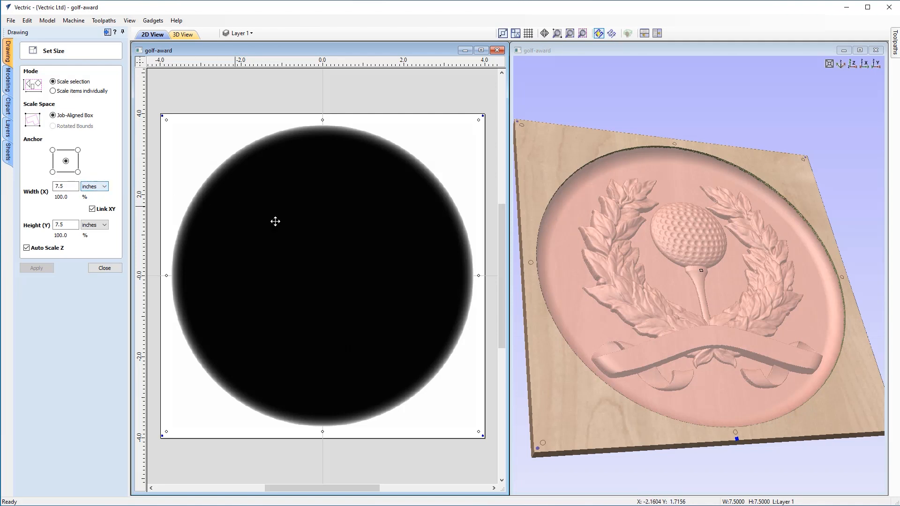
click(99, 268)
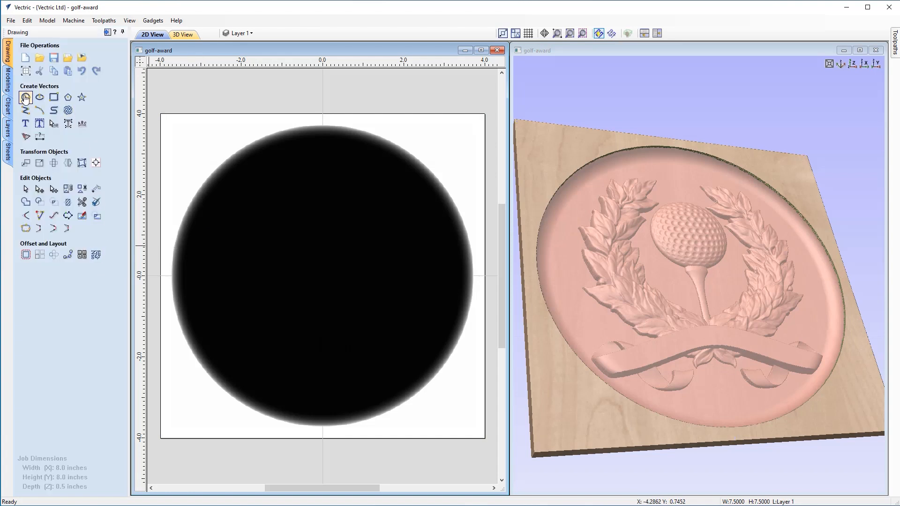
Draw a circle vector centred at X 0, Y 0 with a diameter of 7.5 inches
click(26, 97)
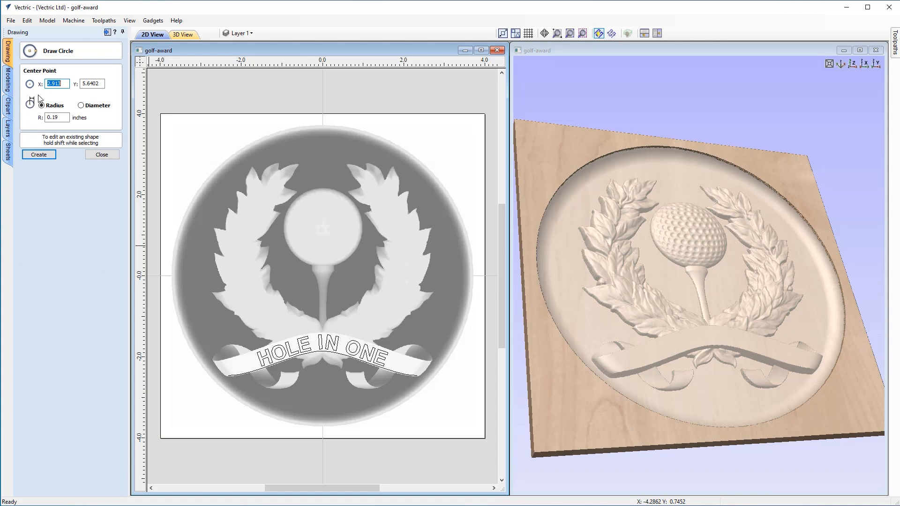
text(0)
key(Tab)
text(0)
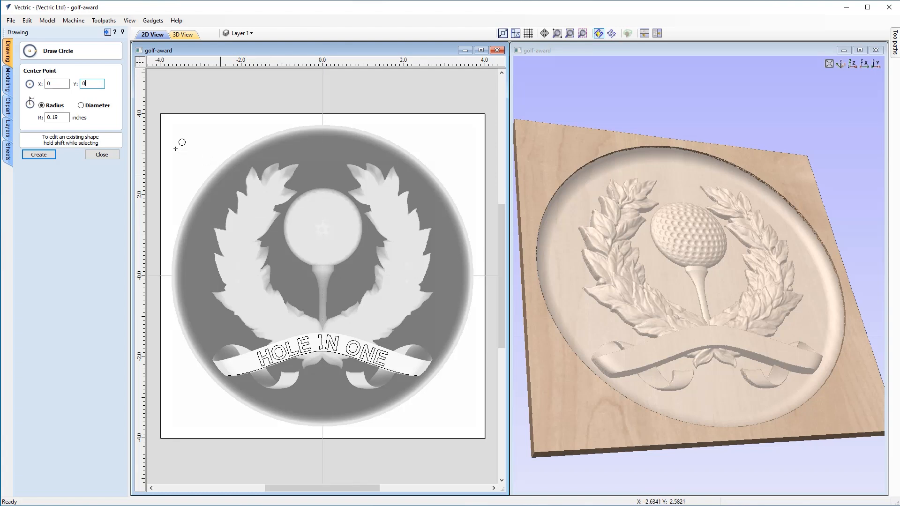
click(89, 106)
click(60, 117)
drag(60, 118, 41, 118)
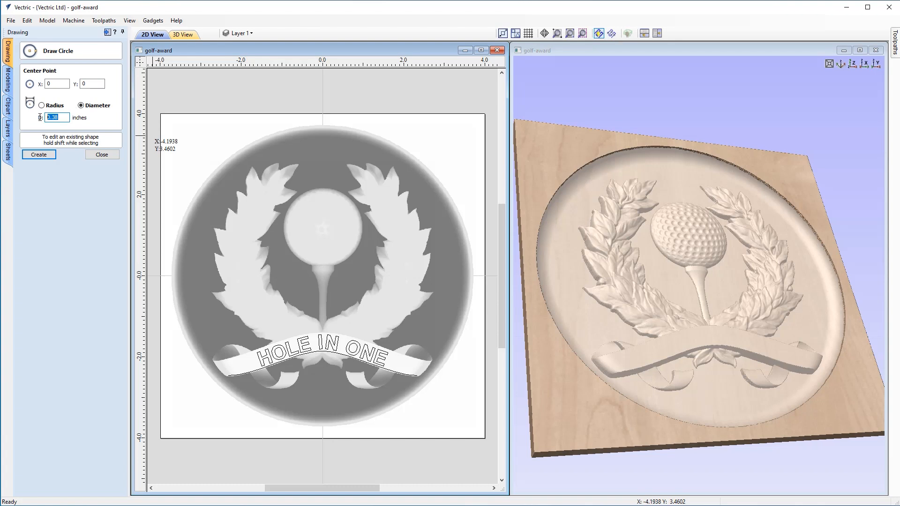
text(7)
click(45, 156)
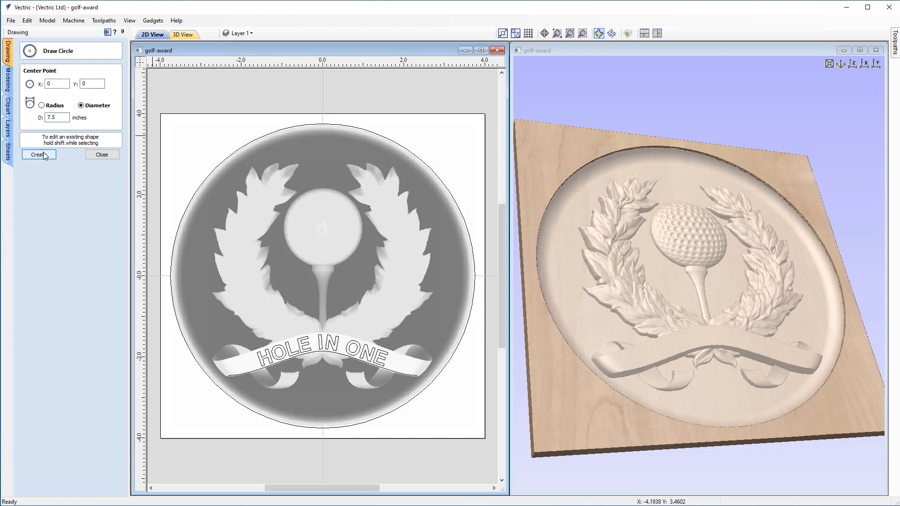
click(93, 154)
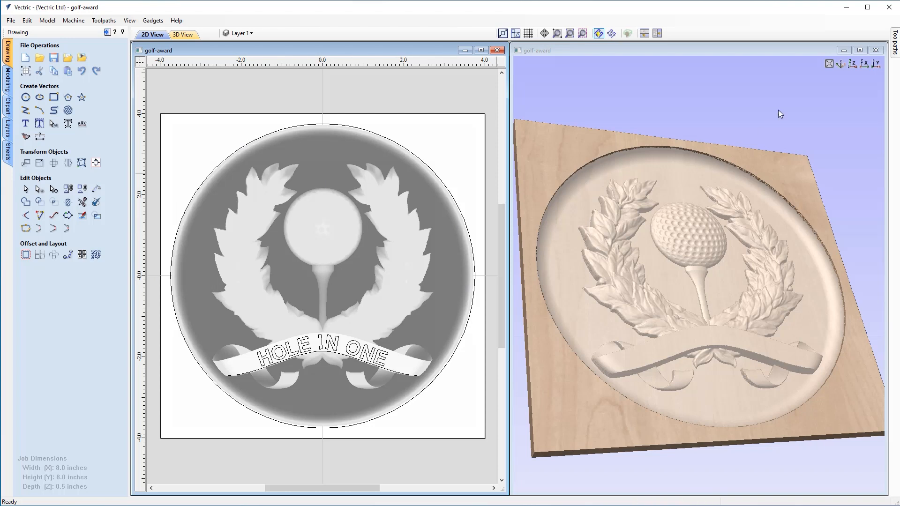
Show the toolpath operations, fit the 2D and 3D views beside them, and view the model straight down the Z axis
click(896, 43)
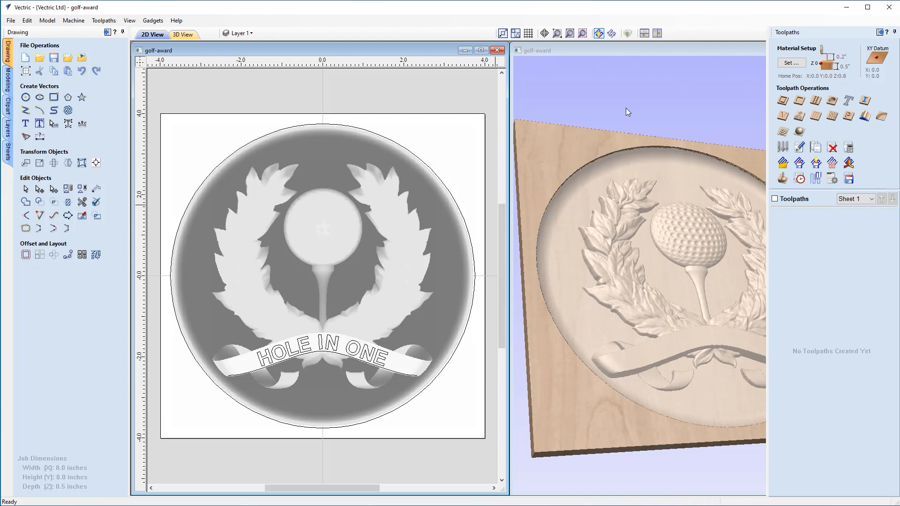
click(659, 36)
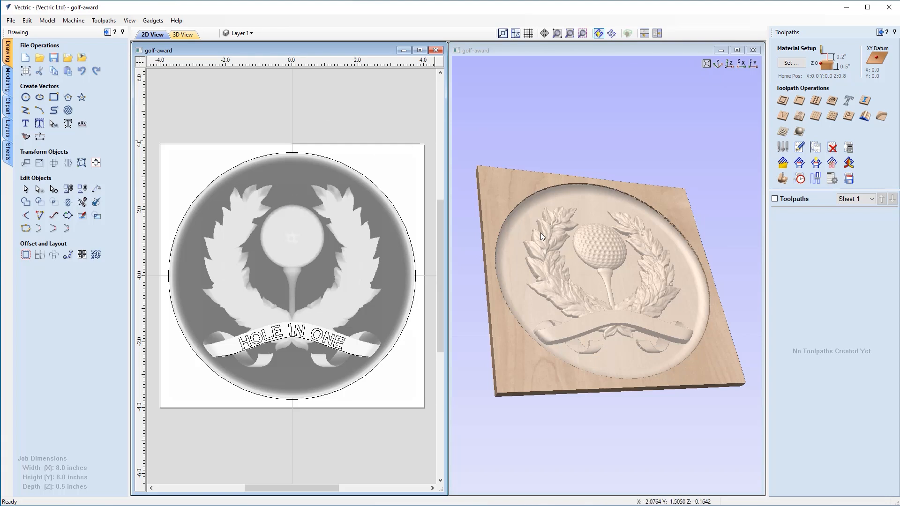
click(729, 68)
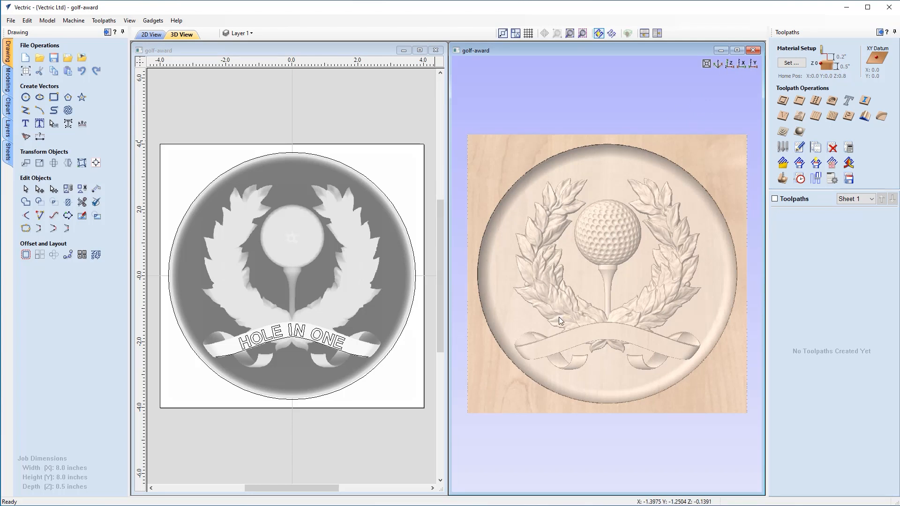
Configure the material setup with a centred XY datum, 0.25-inch clearance and plunge gaps, and a 0.25-inch home Z gap above the material
click(790, 62)
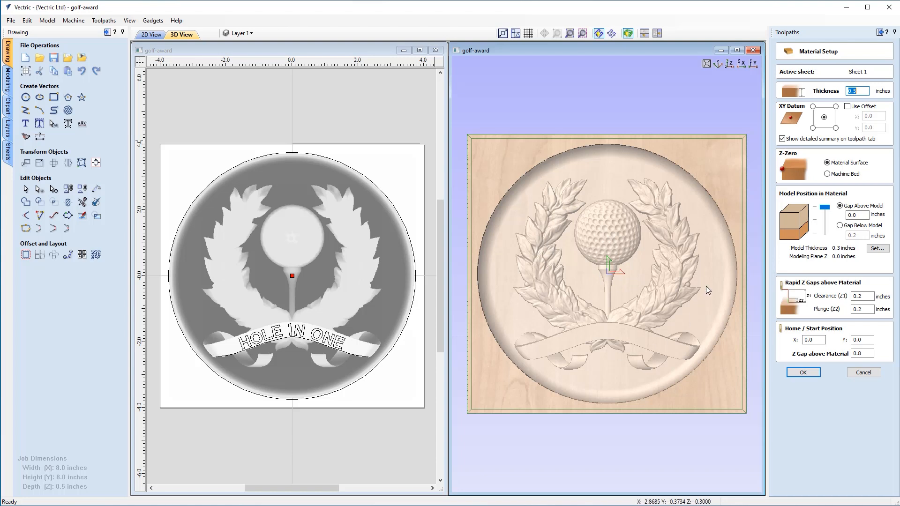
click(814, 128)
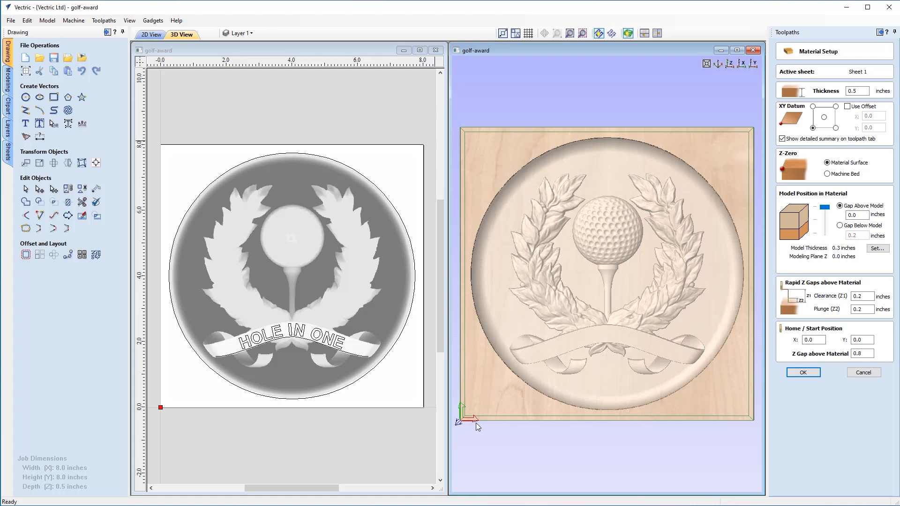
click(824, 118)
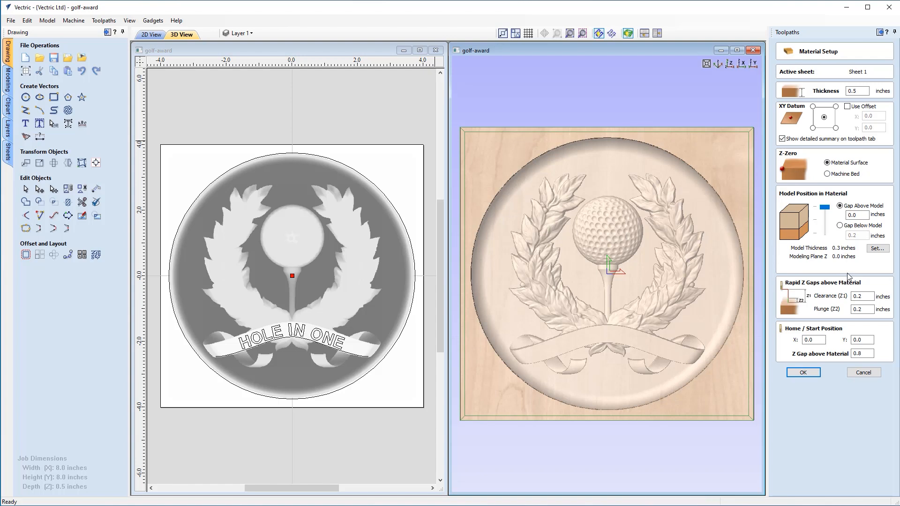
click(865, 294)
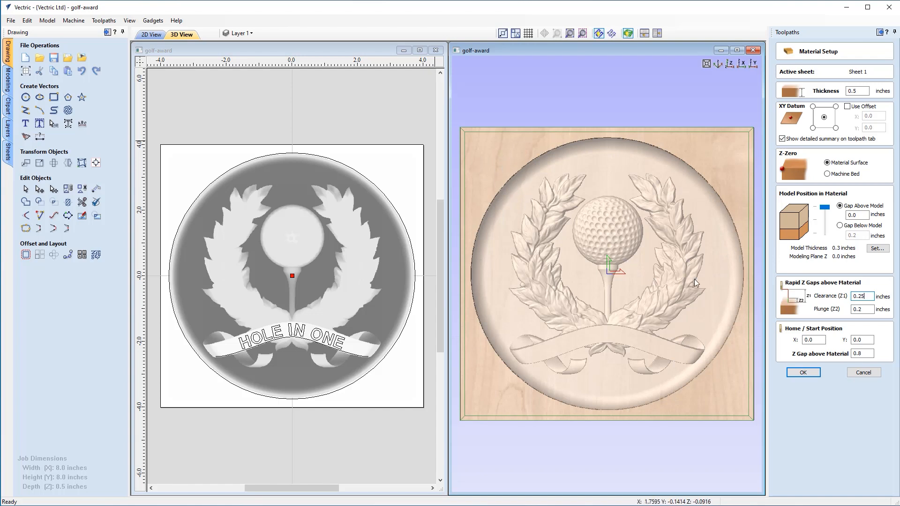
click(869, 310)
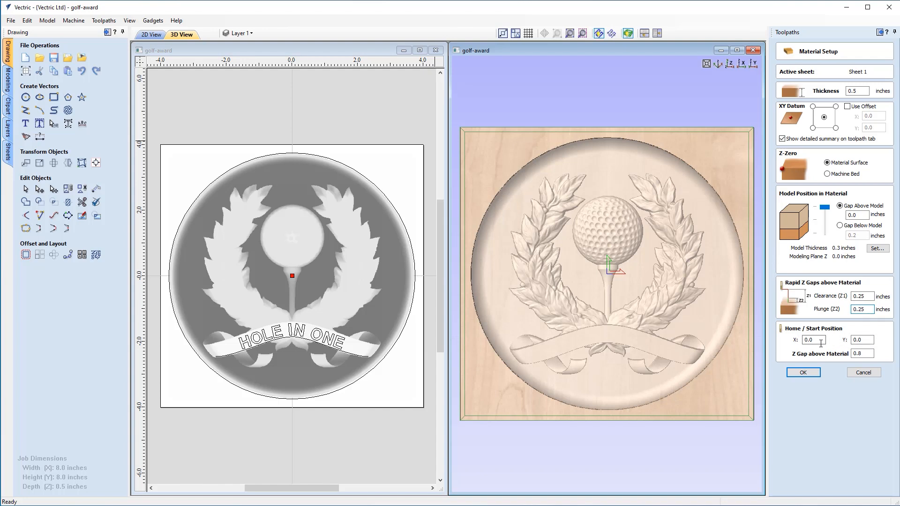
click(865, 354)
click(803, 373)
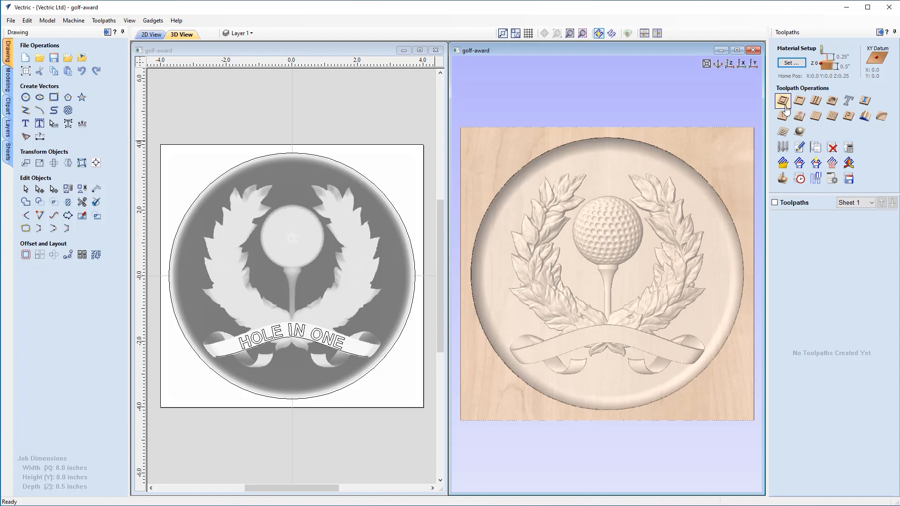
Start a rough machining toolpath with the 1/4" end mill and limit it to the selected outer circle vector
click(783, 133)
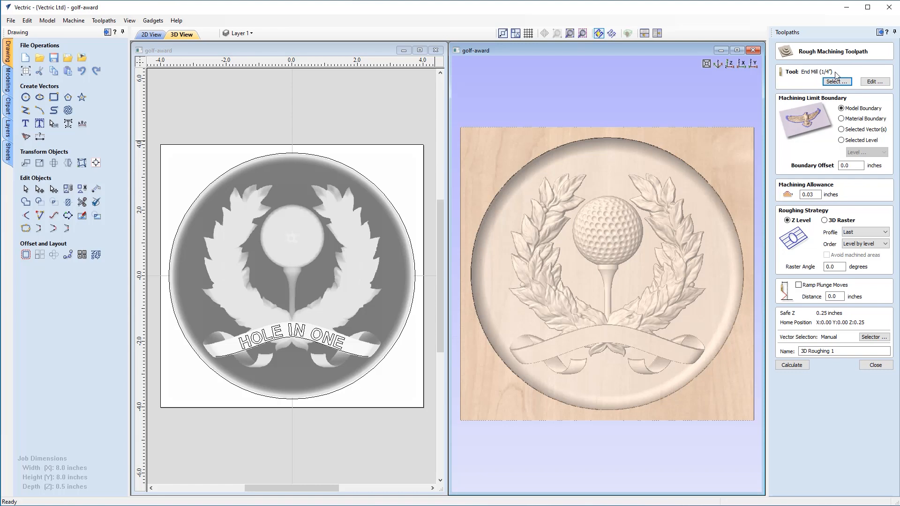
click(870, 83)
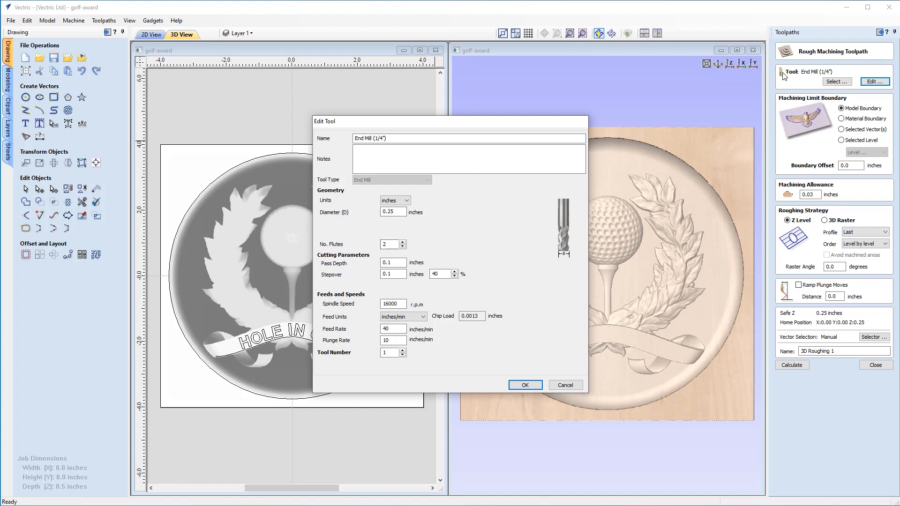
click(524, 389)
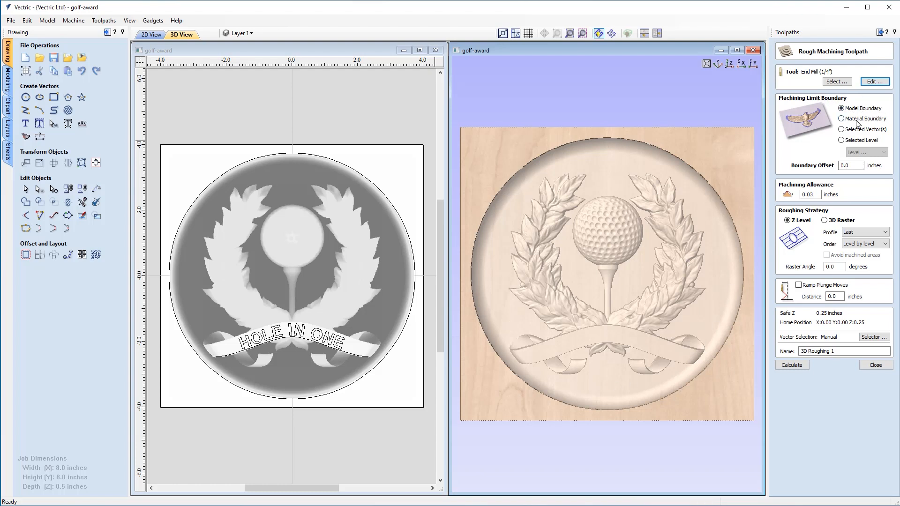
click(247, 161)
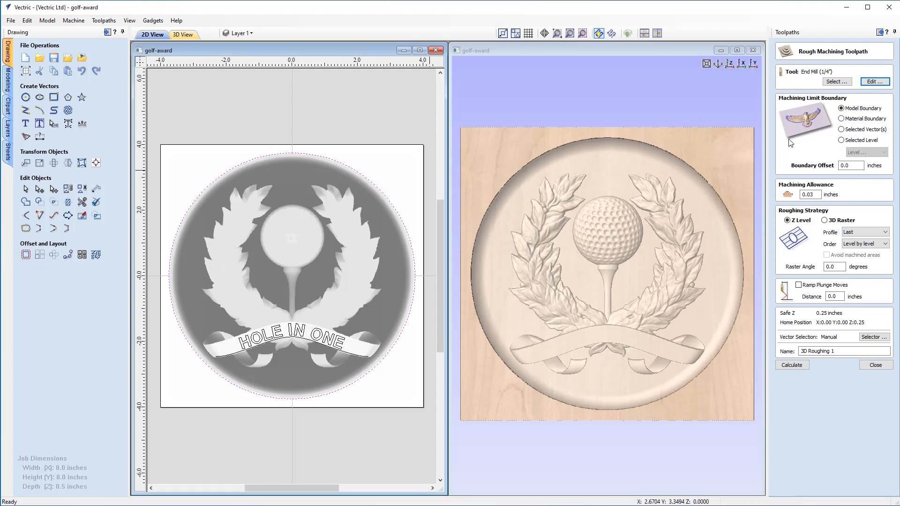
click(842, 131)
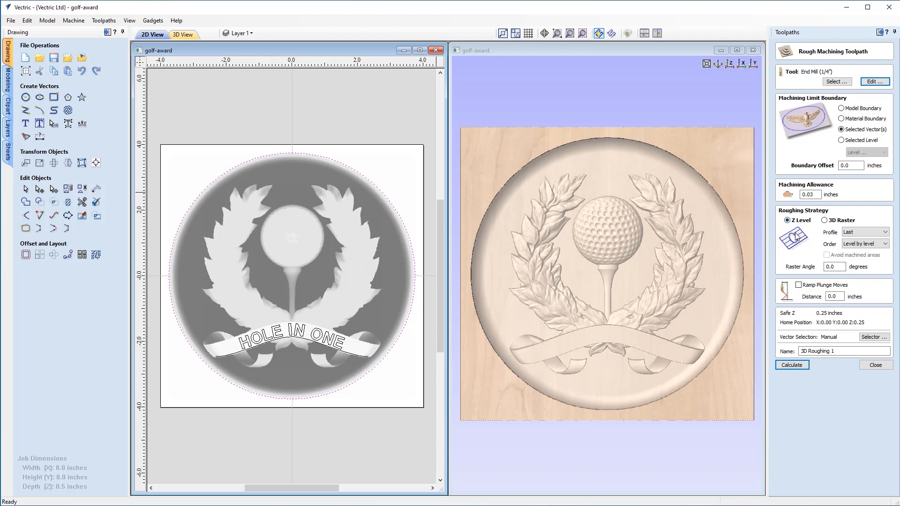
Use the Z Level roughing strategy, name the toolpath "3D Roughing _.25EM" and calculate it
click(825, 221)
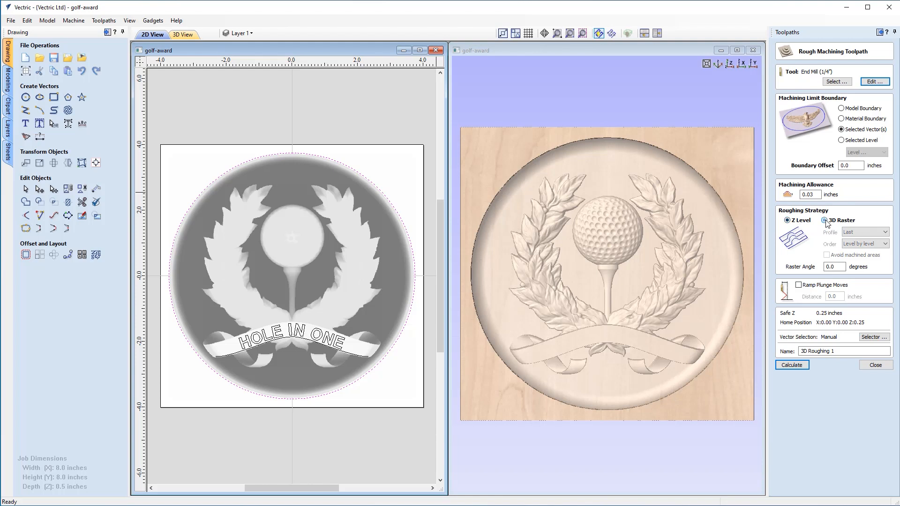
click(788, 221)
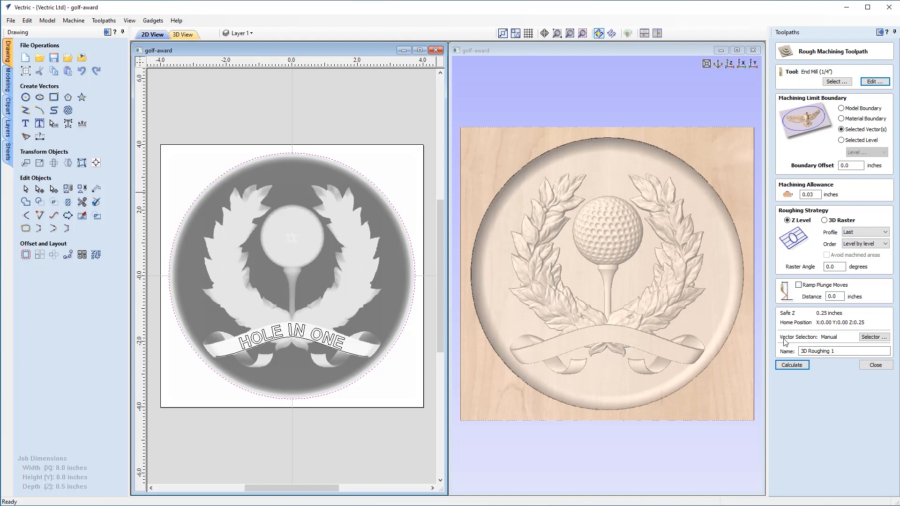
click(853, 351)
click(794, 366)
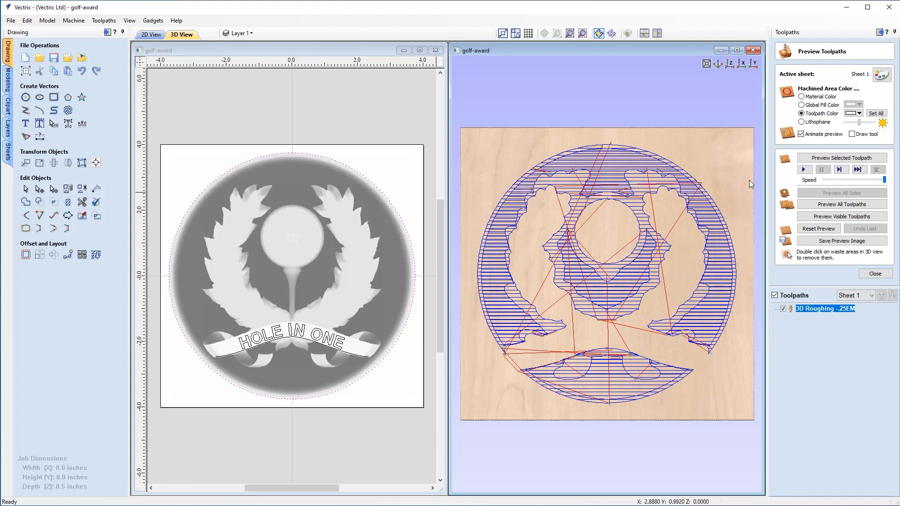
Preview the selected roughing toolpath, examine the simulated cut from several angles, and leave the preview
click(820, 158)
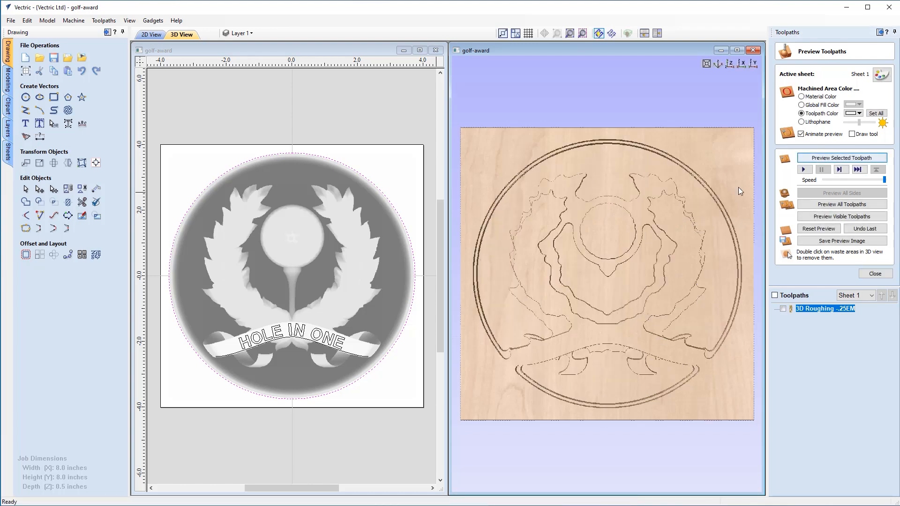
drag(582, 347, 607, 320)
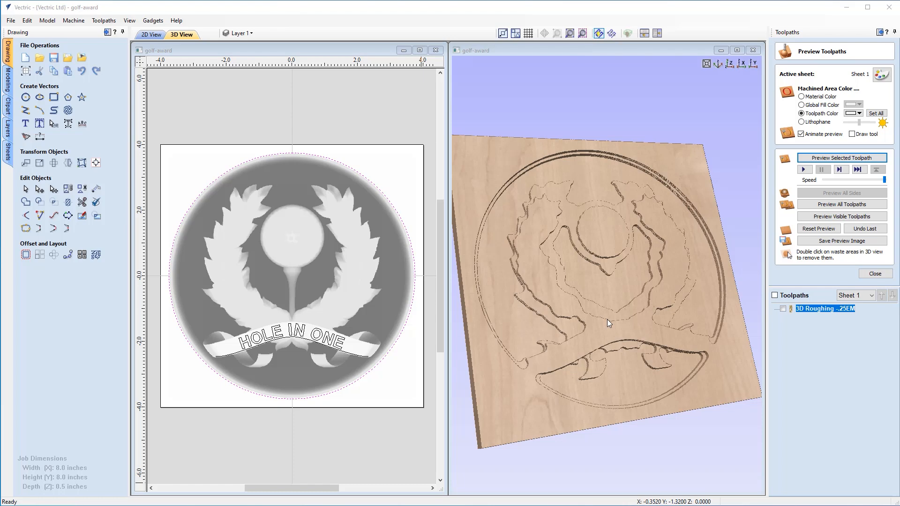
drag(607, 319, 540, 211)
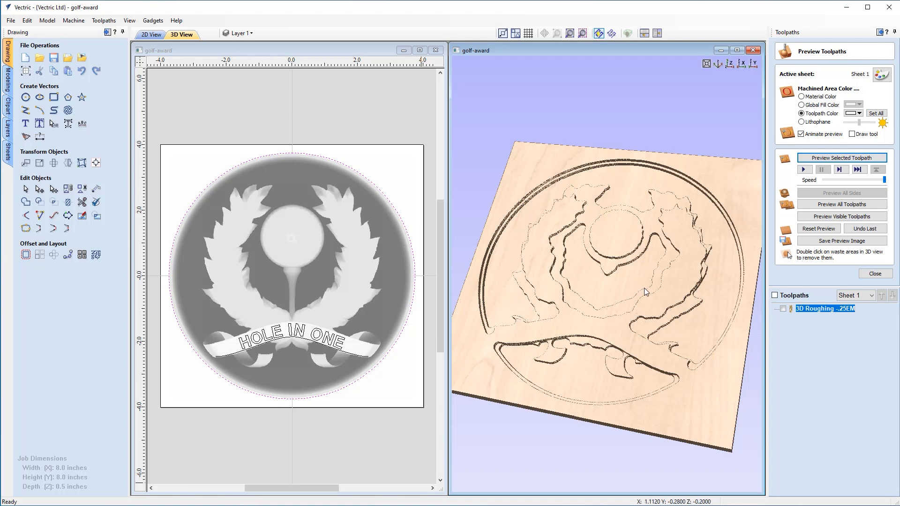
drag(645, 288, 704, 293)
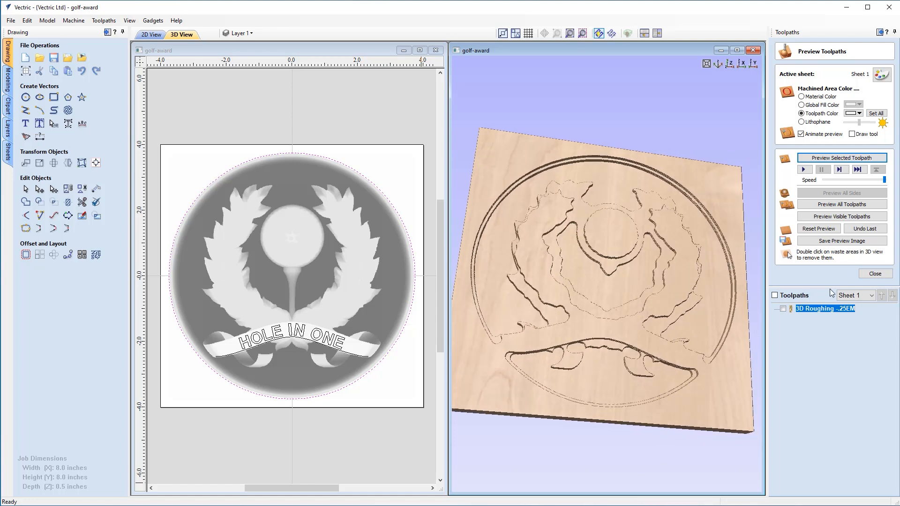
click(875, 274)
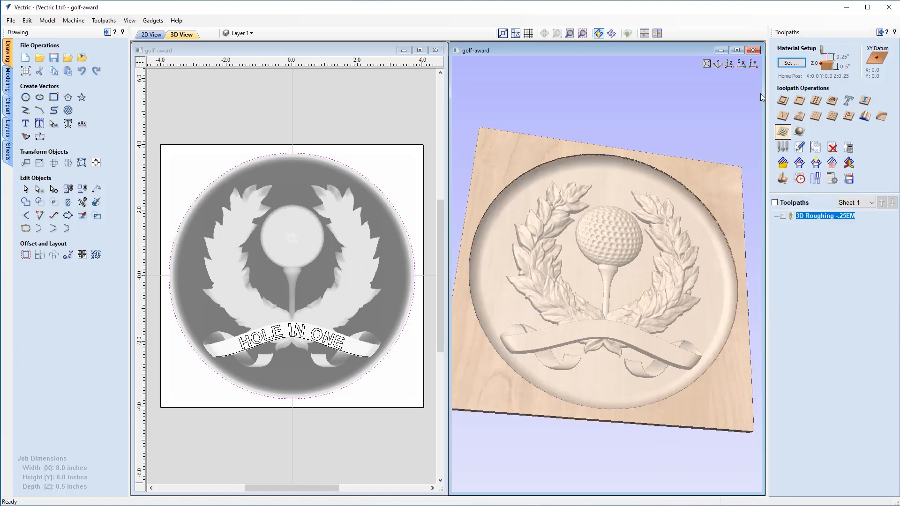
Start a finish machining toolpath and remove the Ball Nose (1/8") from its tool list
click(730, 63)
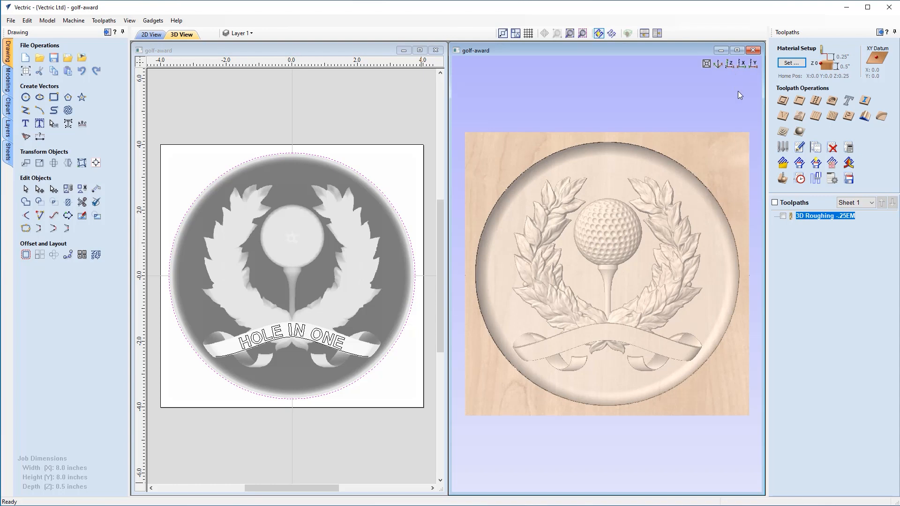
click(799, 132)
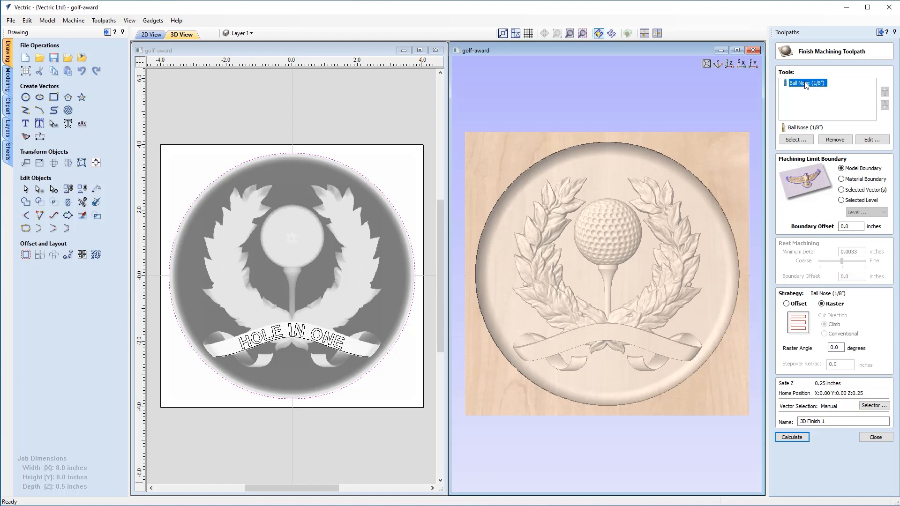
click(835, 140)
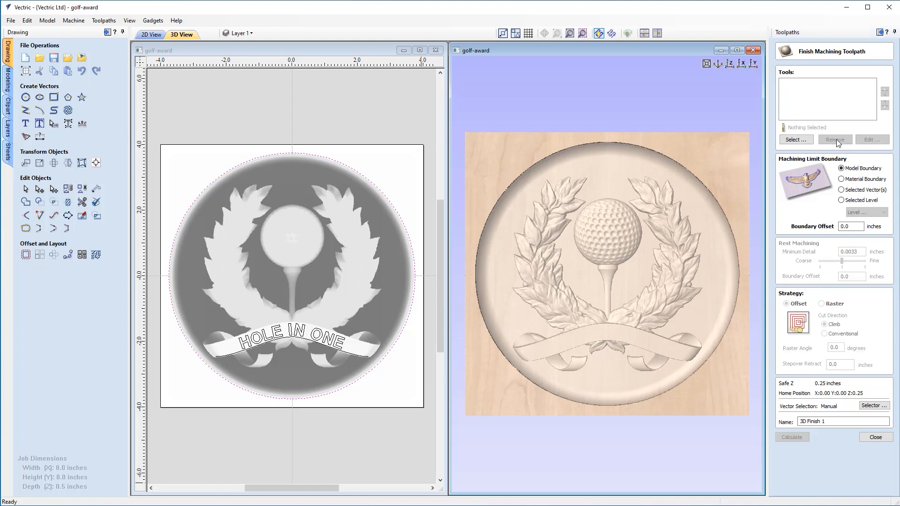
Add the imperial Ball Nose (1/8") from the tool database to the finishing toolpath's tool list
click(795, 140)
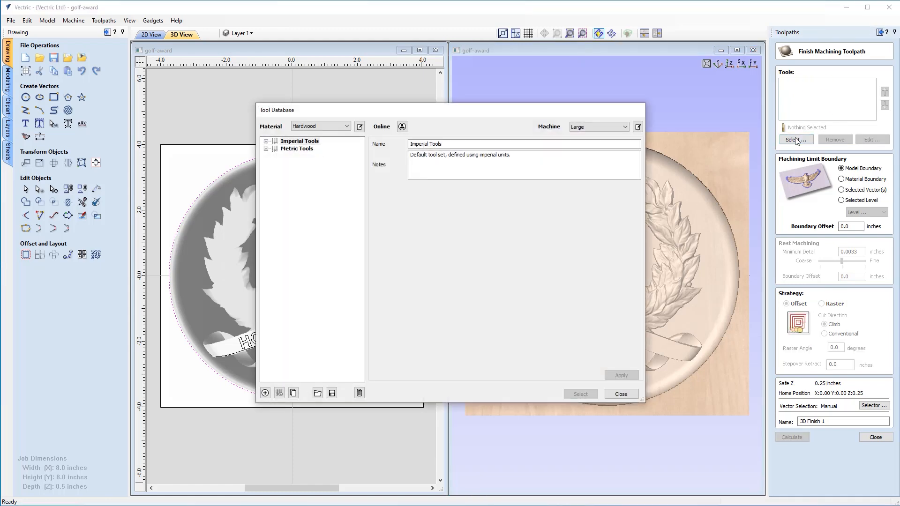
click(266, 141)
click(312, 179)
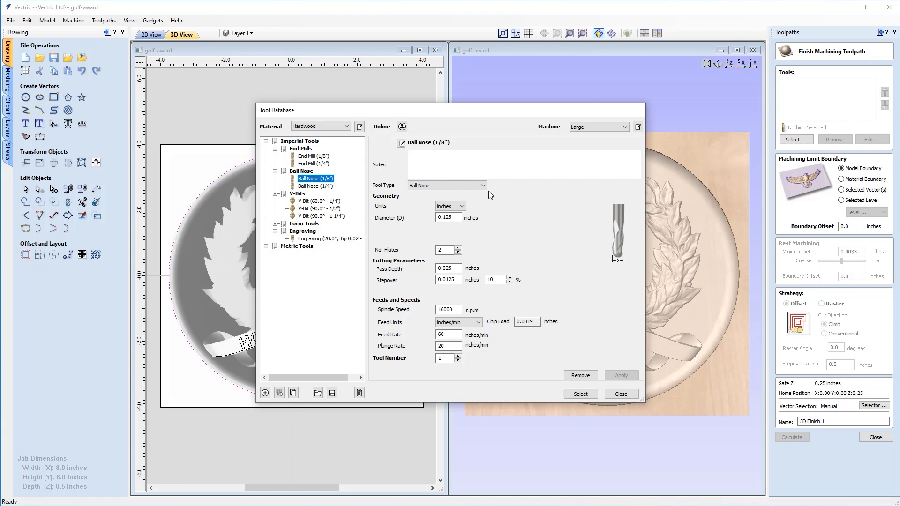
click(580, 394)
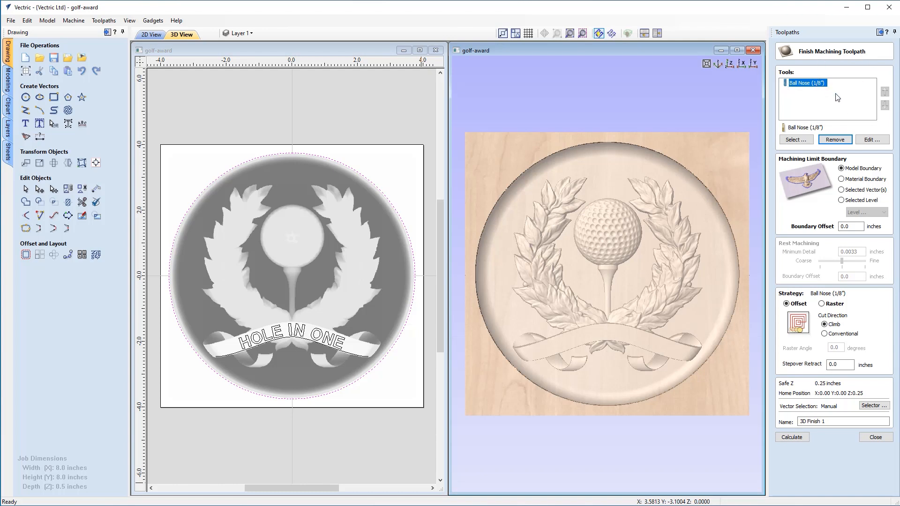
Set the ball nose tool's stepover to 8% and limit the finishing toolpath to the selected circle vector
click(871, 140)
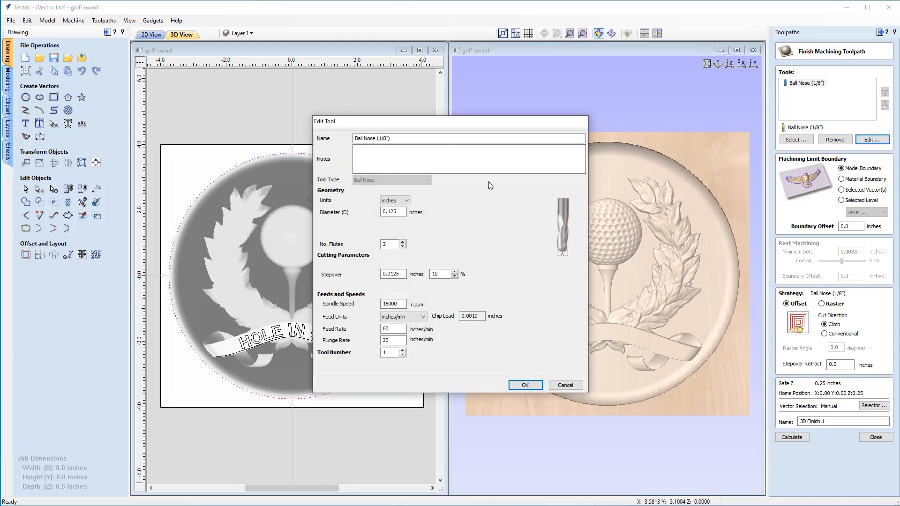
double_click(433, 274)
text(8)
click(524, 385)
click(843, 190)
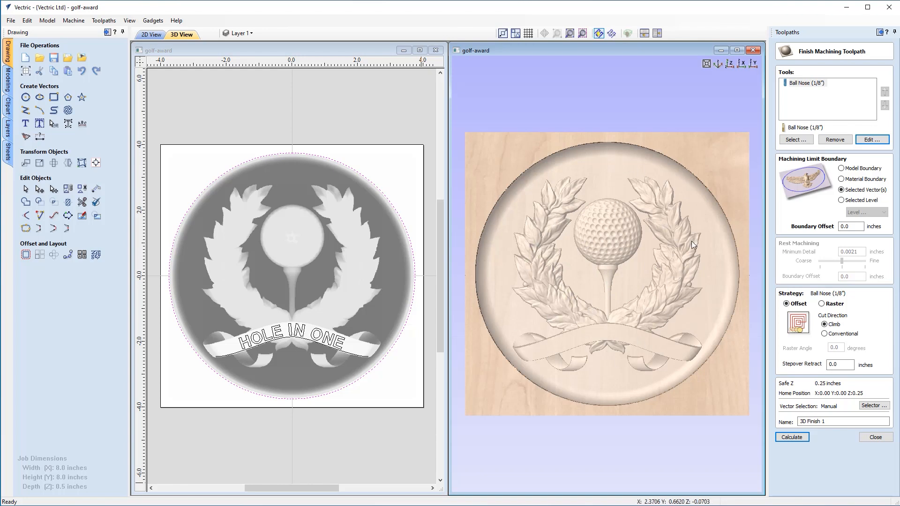
Use the Offset finishing strategy, name the toolpath "3D Finish -.125BNEM" and calculate it
click(822, 304)
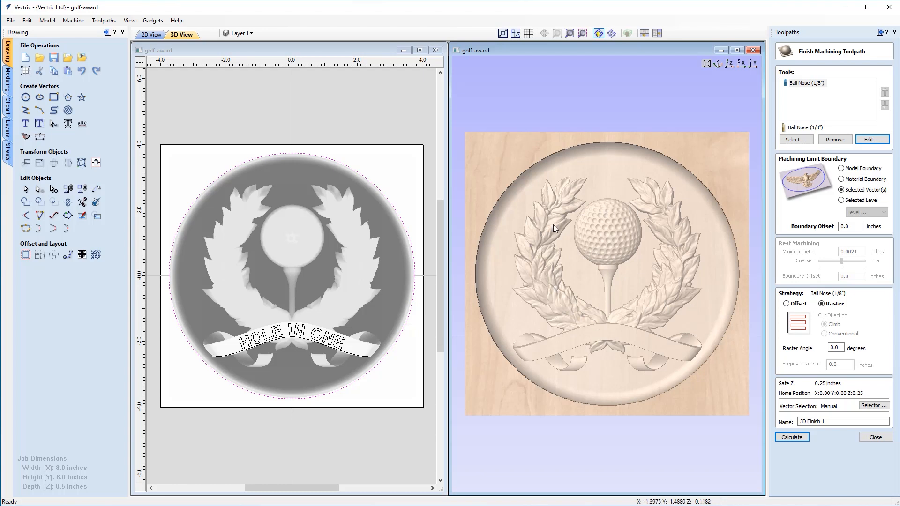
click(786, 303)
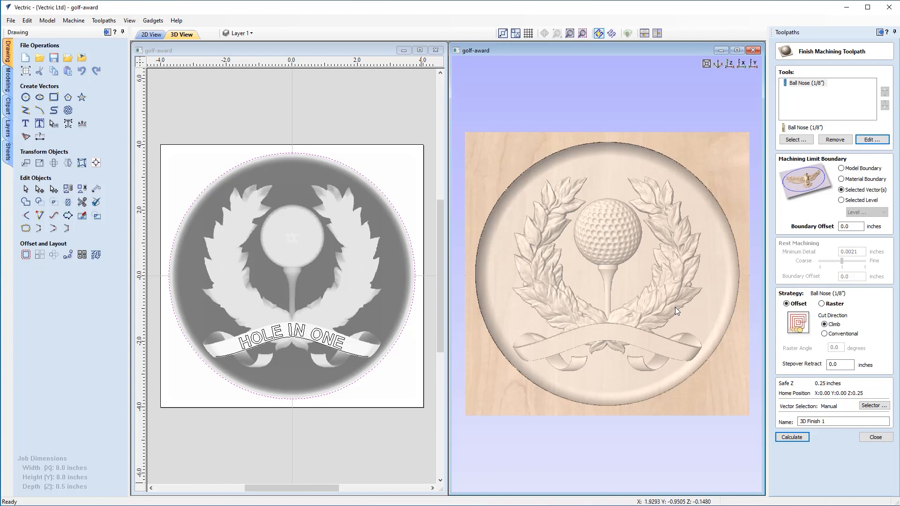
click(842, 366)
click(836, 421)
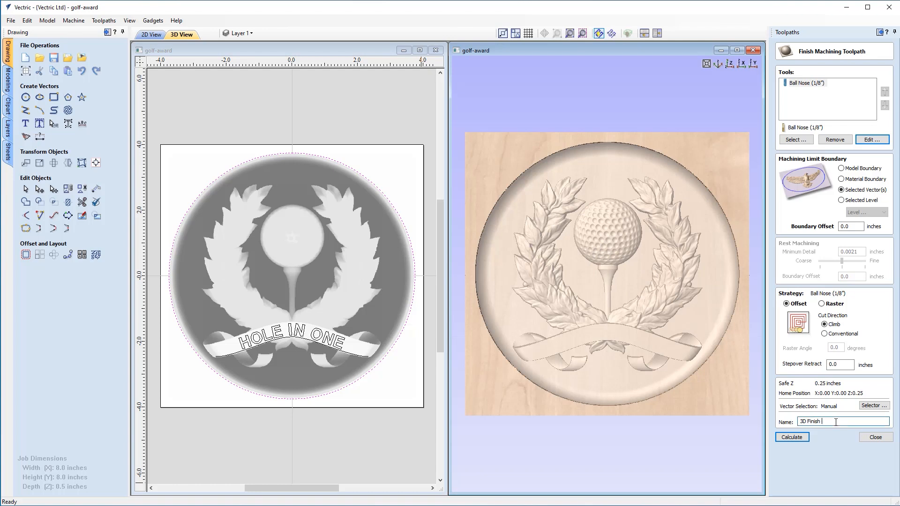
text(25BNEM)
click(797, 438)
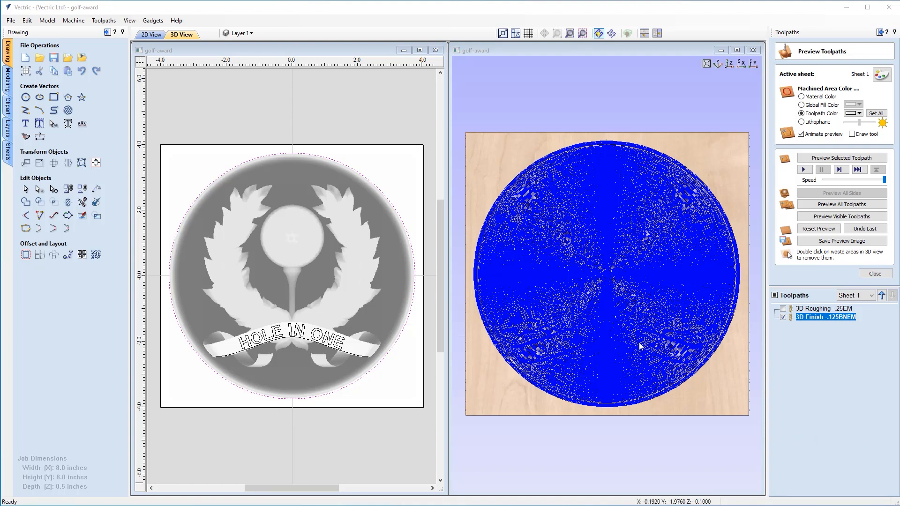
Preview the selected finishing toolpath and look at the simulated carving at an angle
click(834, 160)
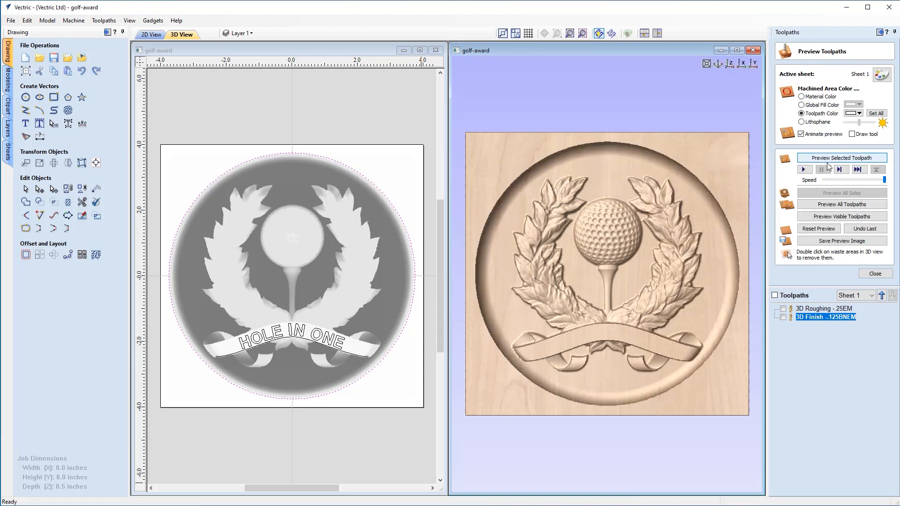
drag(609, 373, 658, 320)
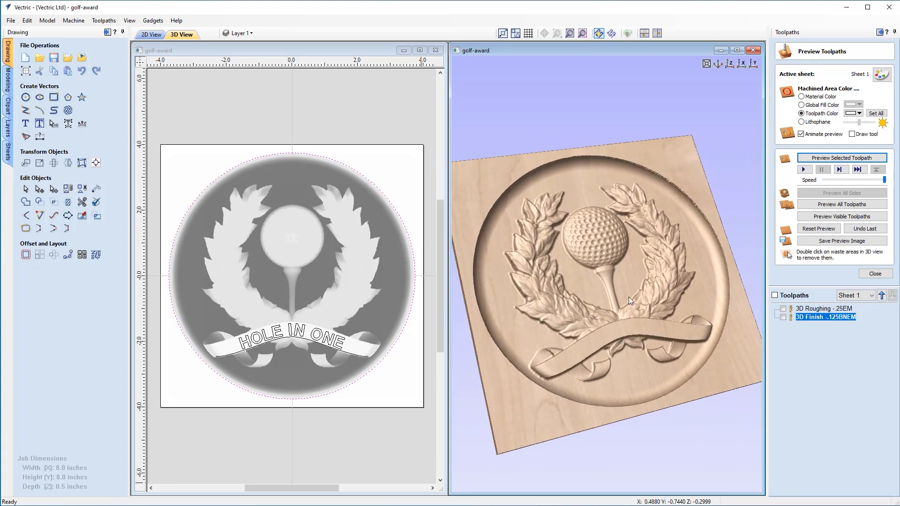
scroll(627, 296, up, 5)
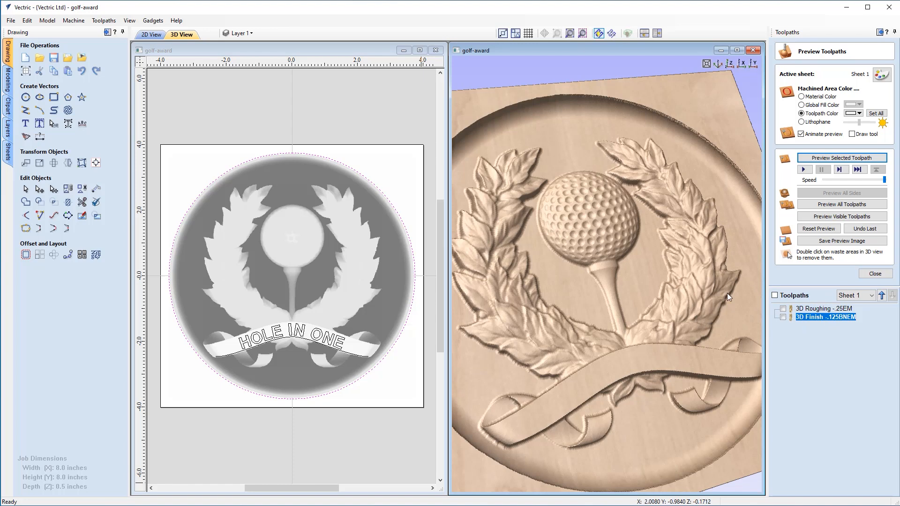
Maximize the 3D view, examine the simulated golf ball, tee and laurel leaves up close from several angles, and return to the straight-down view
click(737, 50)
scroll(489, 307, up, 4)
drag(488, 308, 479, 257)
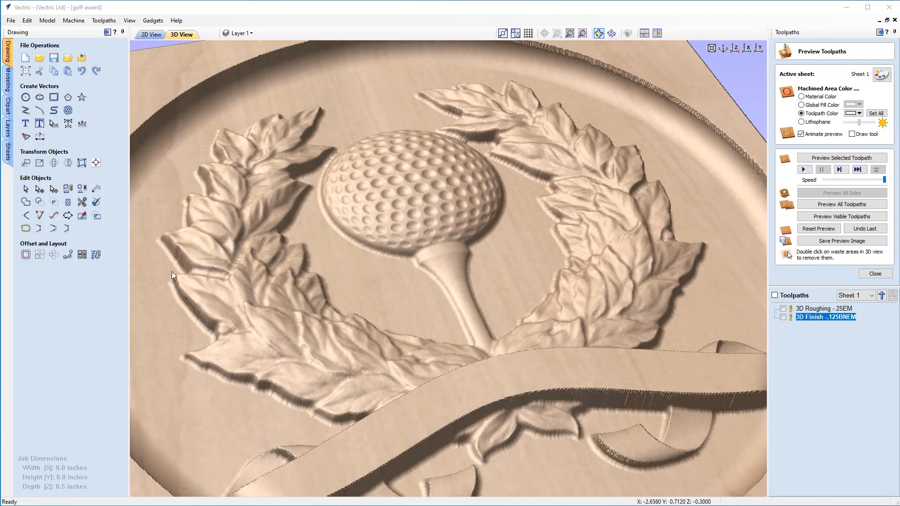
drag(438, 339, 627, 204)
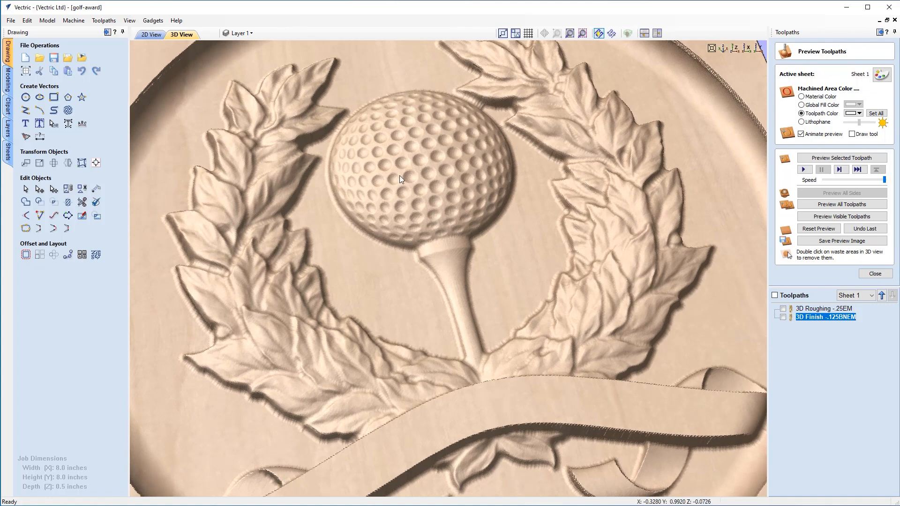
scroll(396, 177, down, 2)
middle_drag(409, 173, 412, 261)
drag(413, 262, 426, 189)
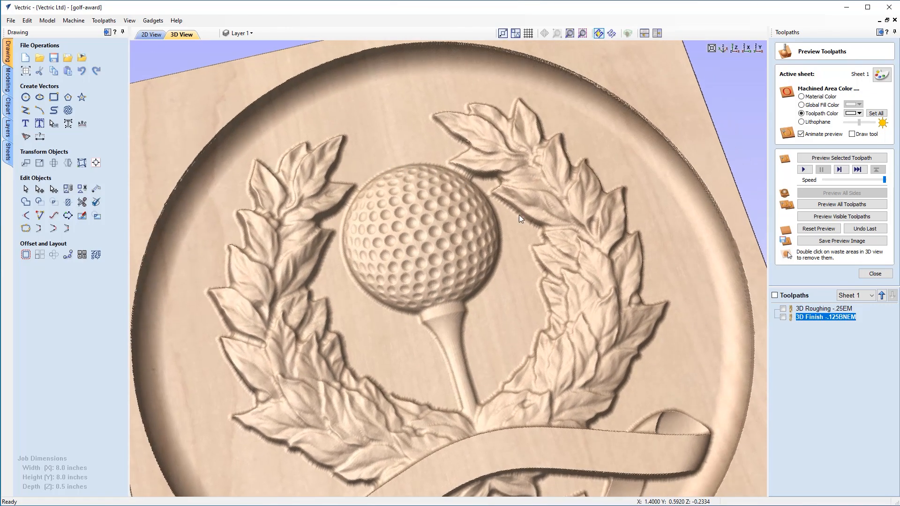
middle_drag(515, 176, 520, 196)
drag(456, 257, 433, 258)
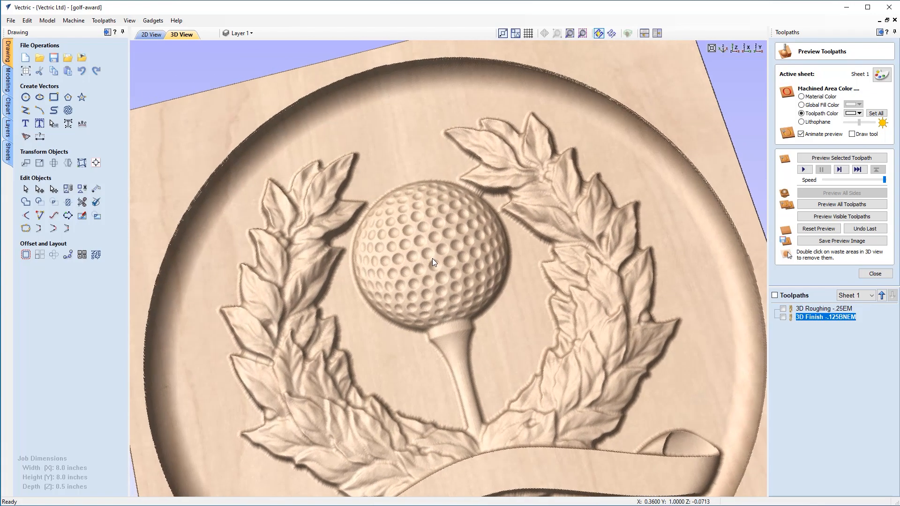
drag(474, 188, 462, 239)
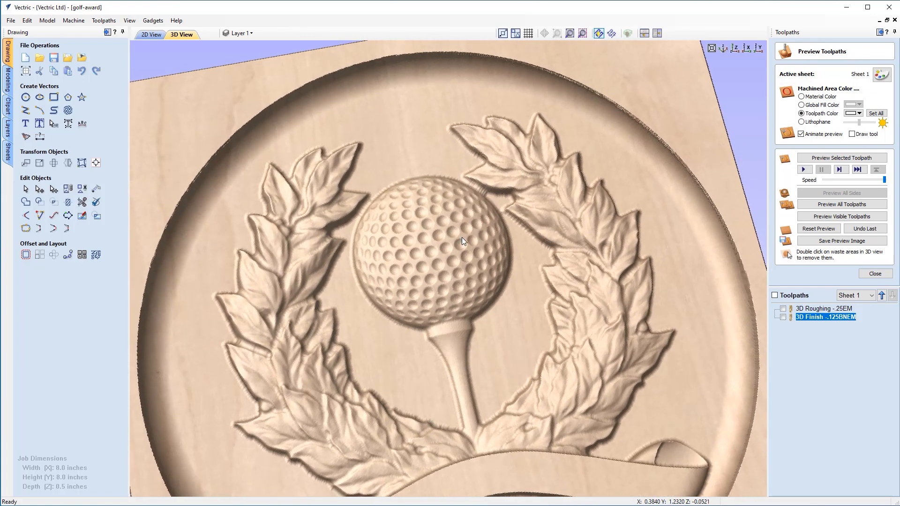
mouse_move(441, 253)
mouse_down()
mouse_move(441, 269)
mouse_move(444, 236)
mouse_up()
click(730, 48)
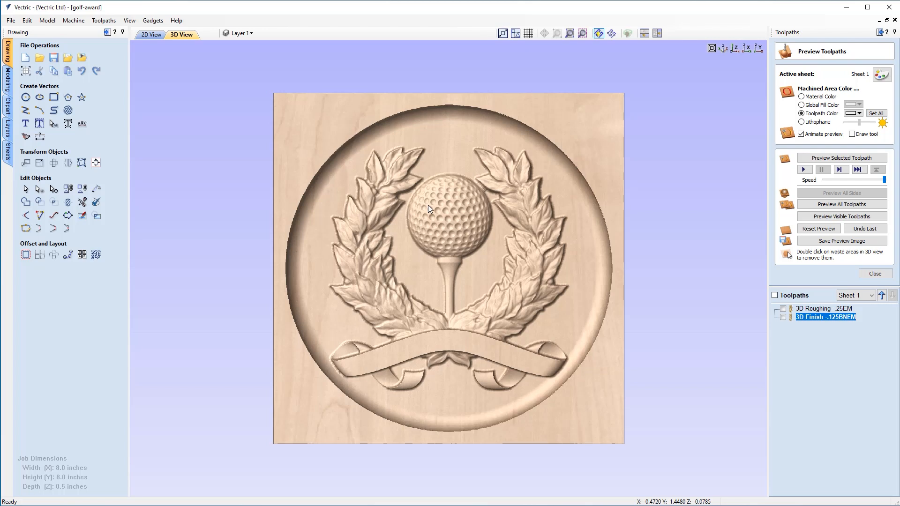
Reopen the finishing toolpath for editing and create a Tapered Ball Nose tool in the imperial Ball Nose group of the tool database
double_click(806, 319)
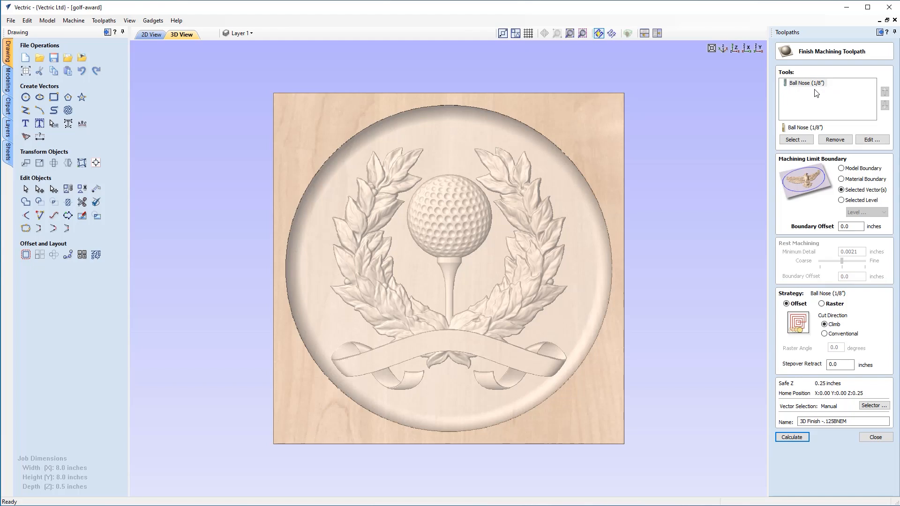
click(793, 141)
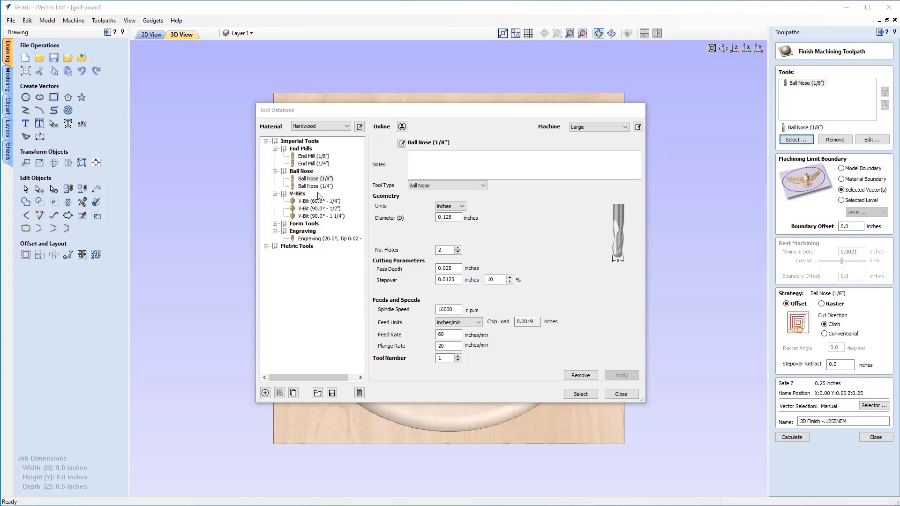
click(303, 171)
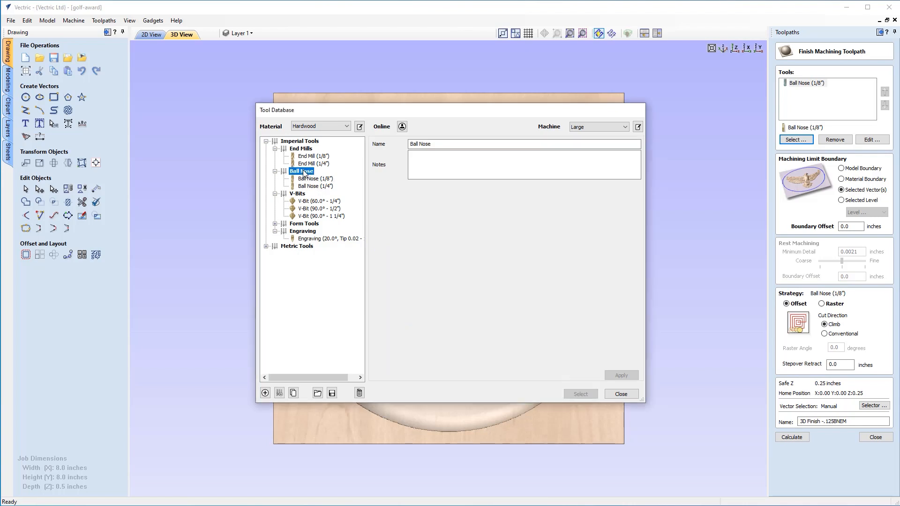
click(265, 393)
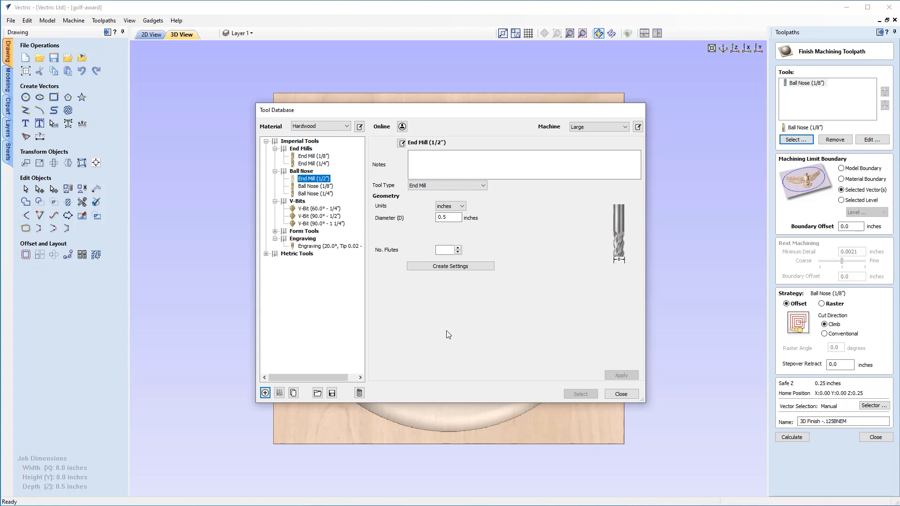
click(477, 186)
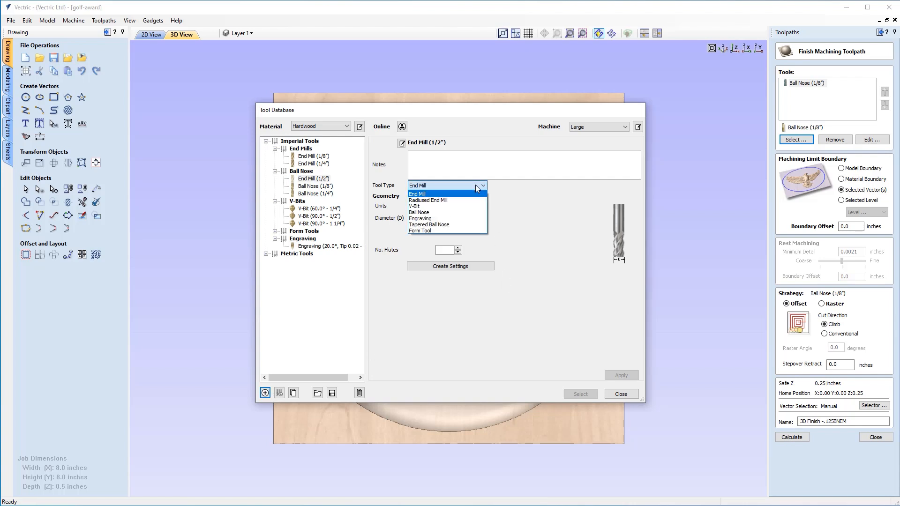
click(455, 225)
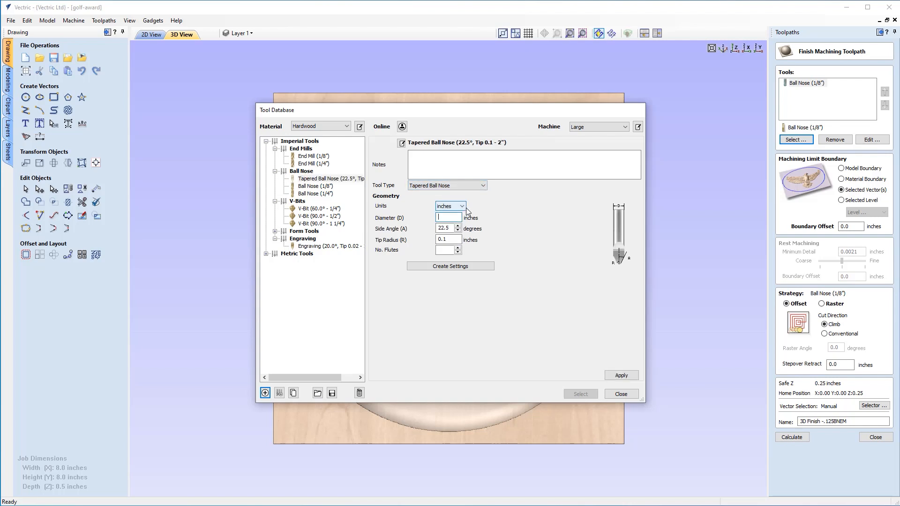
Define the tapered ball nose with a .25 inch diameter, 3 degree side angle, 1/32 inch (0.03125) tip radius and 2 flutes
click(447, 218)
key(BackSpace)
text(.2)
key(Tab)
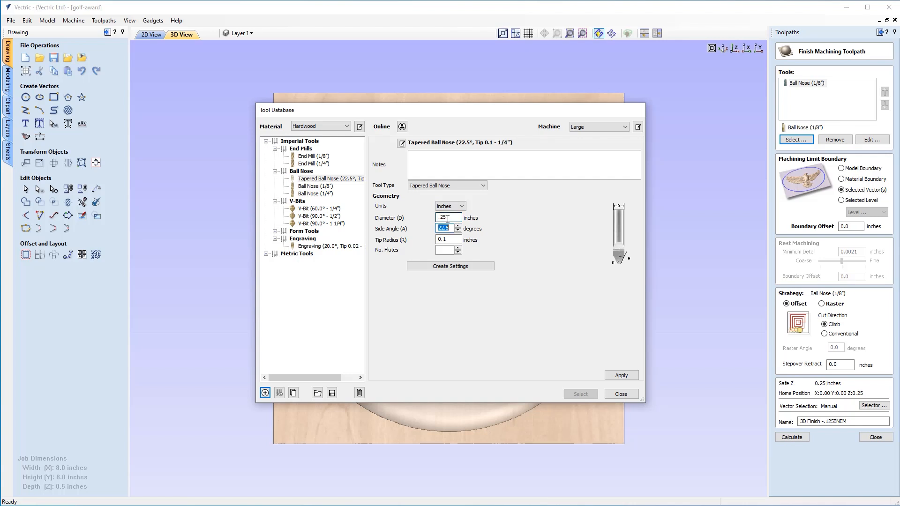
text(3)
key(Tab)
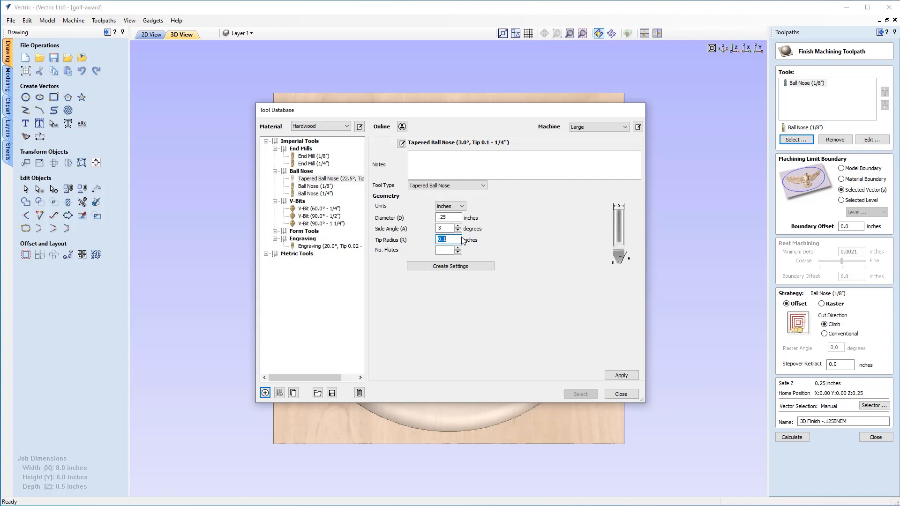
text(0)
text(1/32=)
click(459, 249)
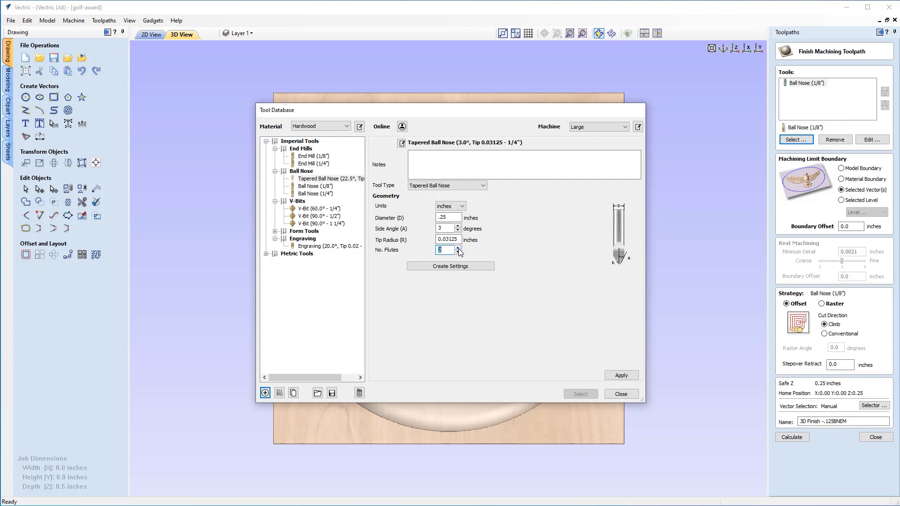
Create cutting settings for the tapered ball nose with 7% stepover and 7% clearance pass stepover, and add it to the finishing tools
click(441, 268)
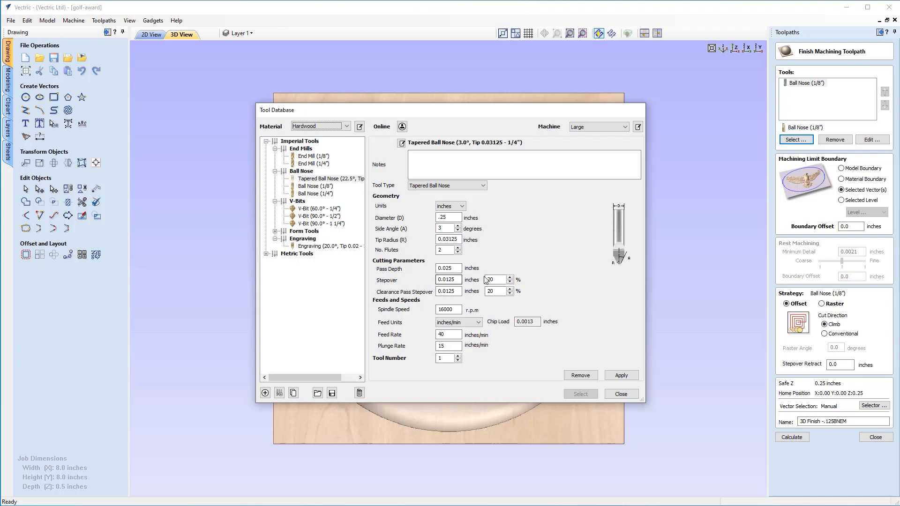
drag(500, 279, 471, 282)
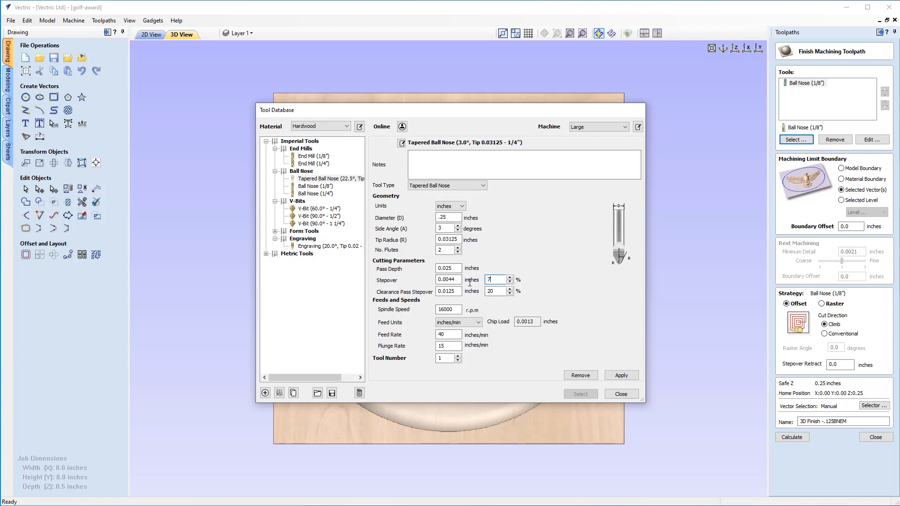
drag(499, 292, 472, 295)
text(7)
click(621, 377)
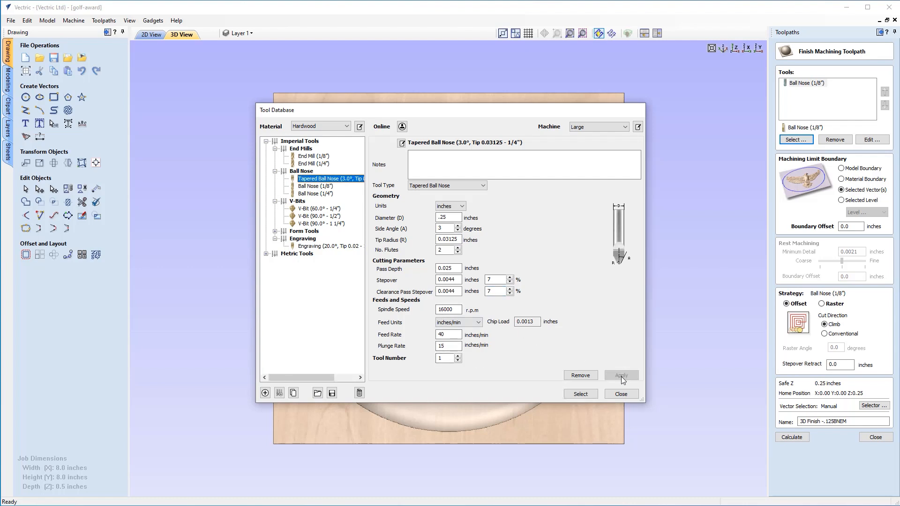
click(577, 397)
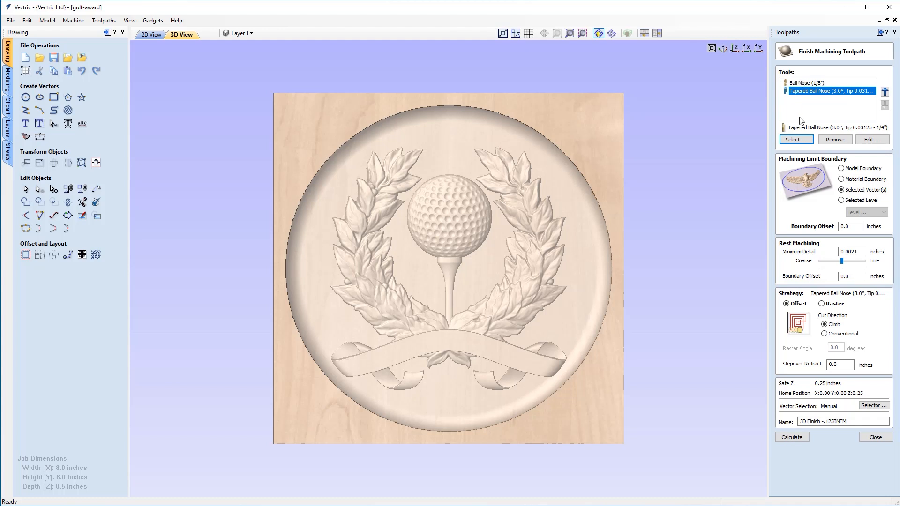
Set the rest machining minimum detail to 0.0002 inches, the finest setting, and select the Ball Nose (1/8") in the tool list
click(826, 83)
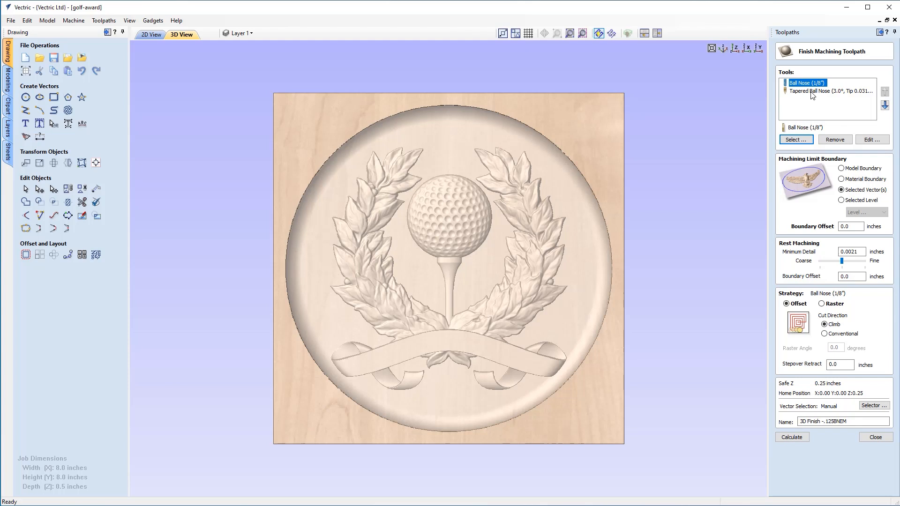
click(812, 92)
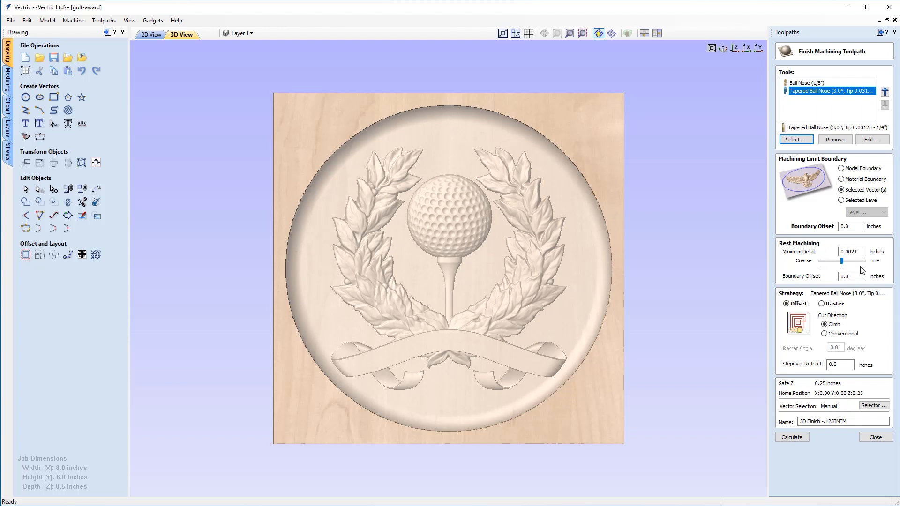
drag(843, 262, 865, 263)
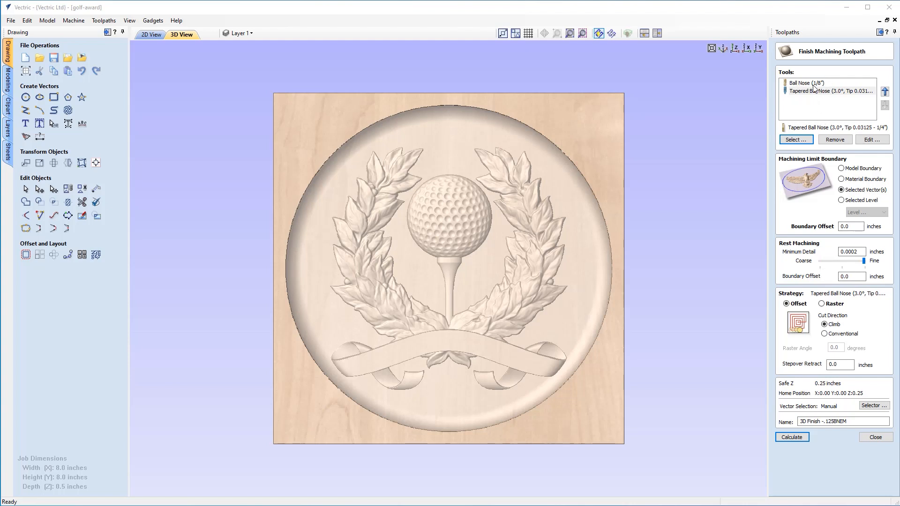
click(796, 85)
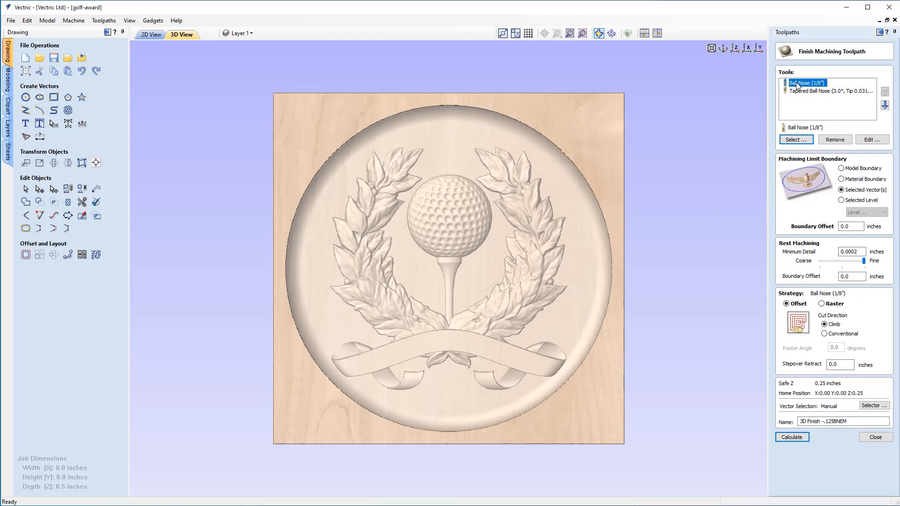
Try the Raster strategy on the tapered ball nose and the 1/8" ball nose, and return both tools to Offset
click(802, 91)
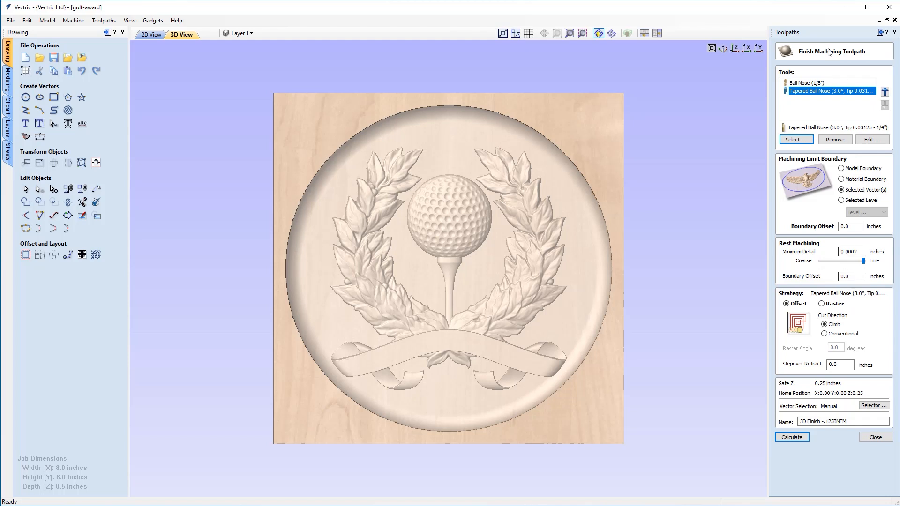
click(828, 304)
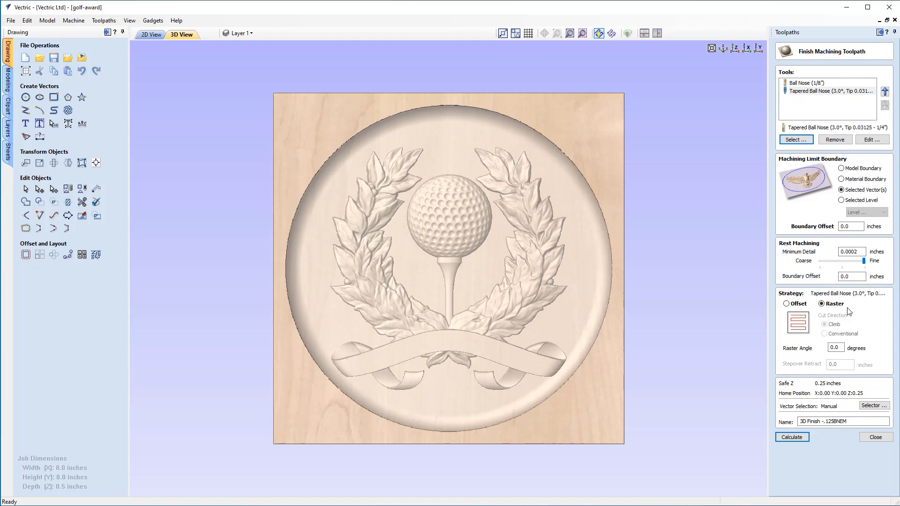
click(820, 84)
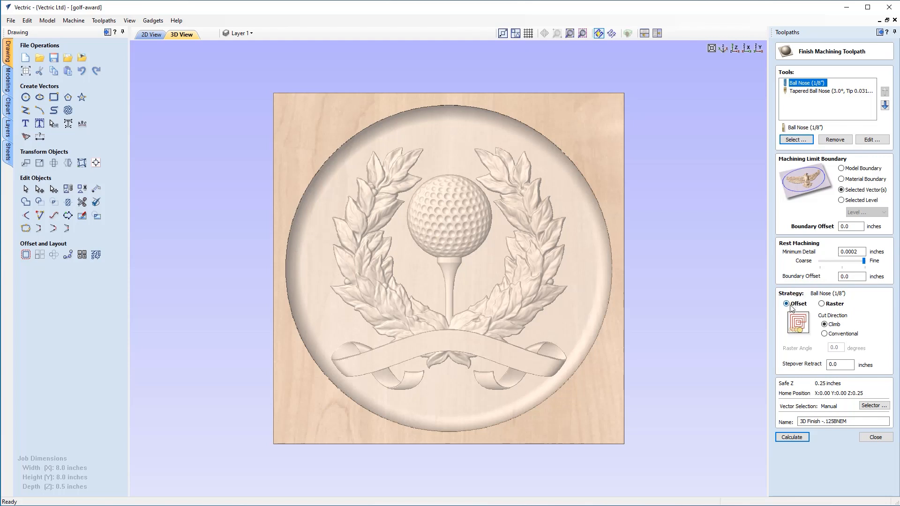
click(822, 304)
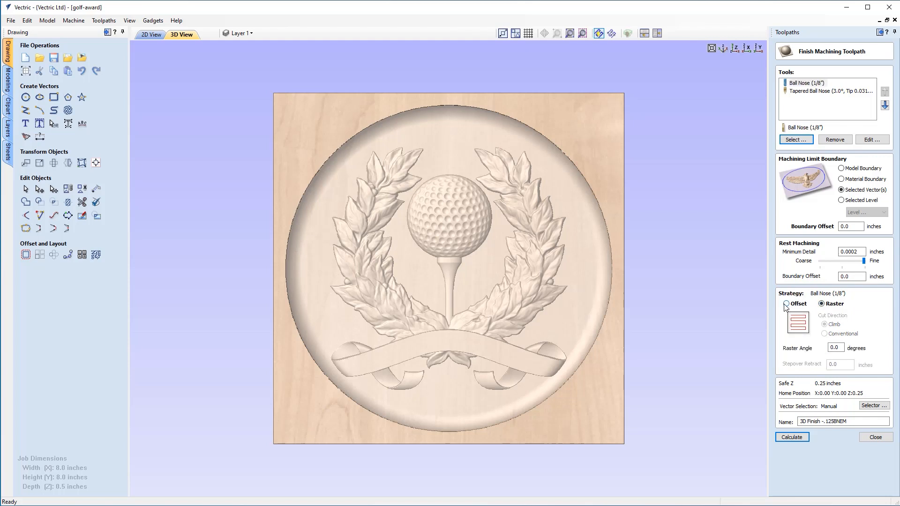
click(787, 305)
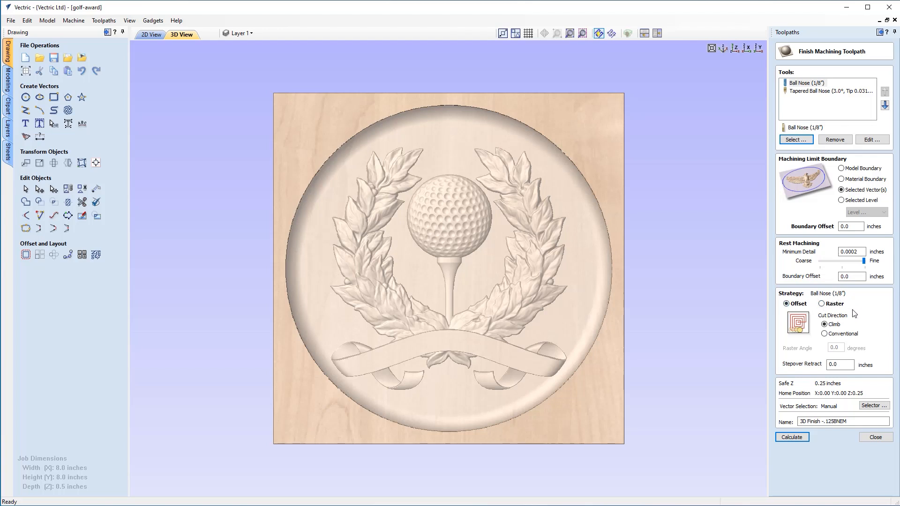
click(808, 93)
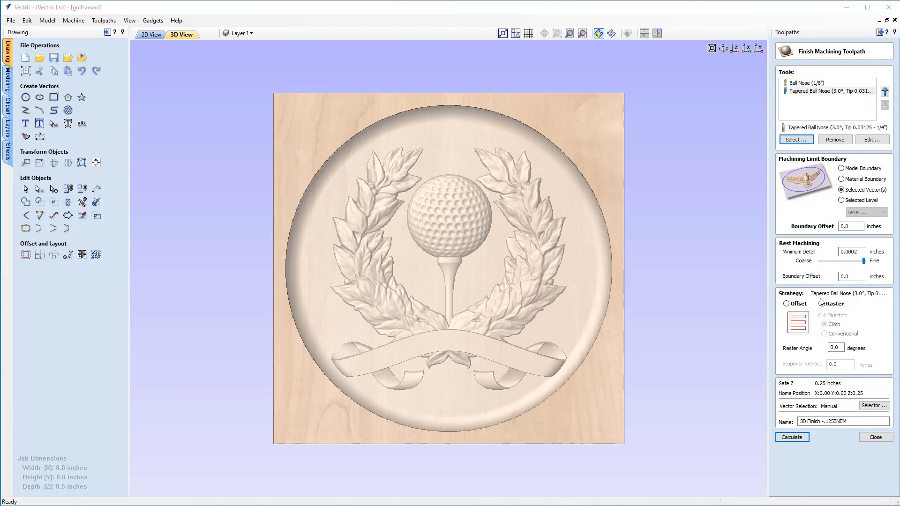
click(787, 304)
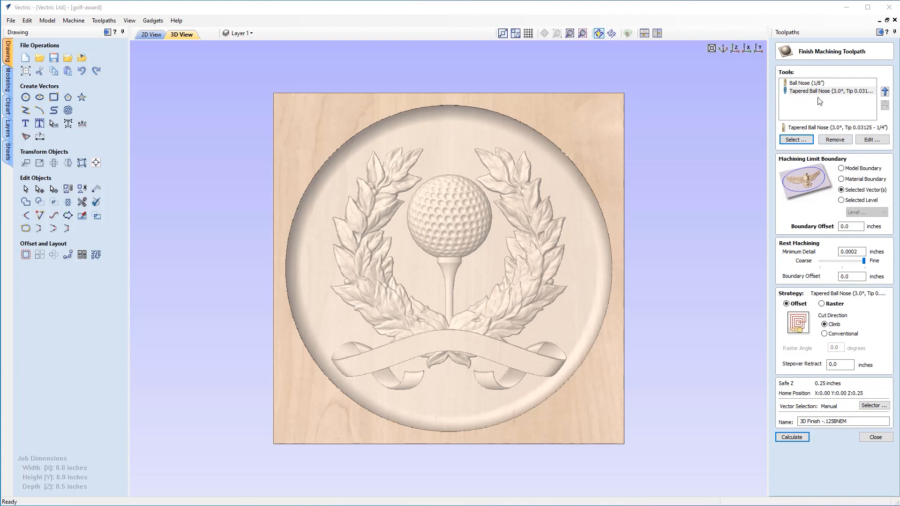
Set the Ball Nose (1/8") strategy to Raster, leave the tapered ball nose on Offset, and calculate the finishing toolpaths
click(818, 84)
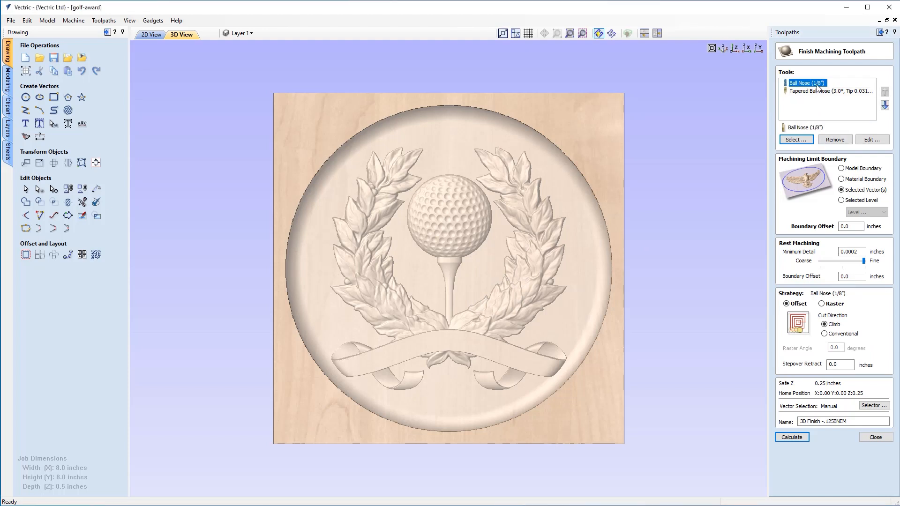
click(822, 304)
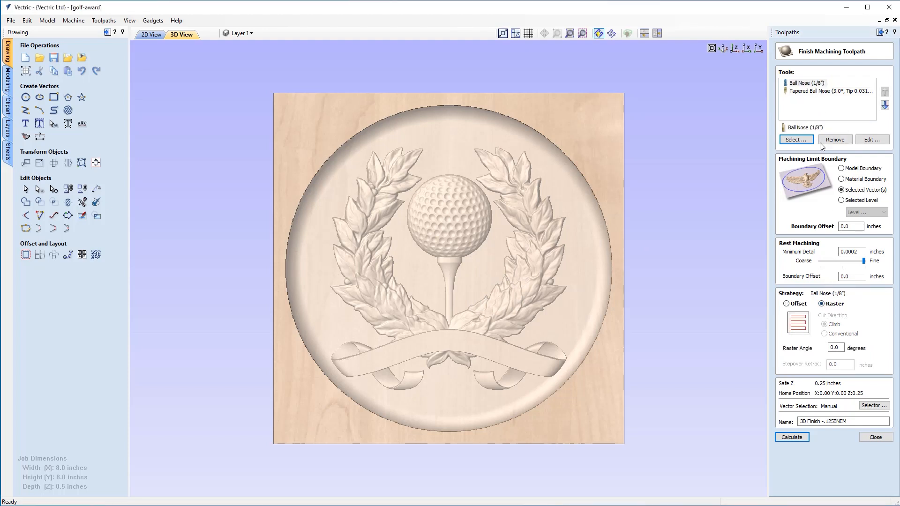
click(801, 92)
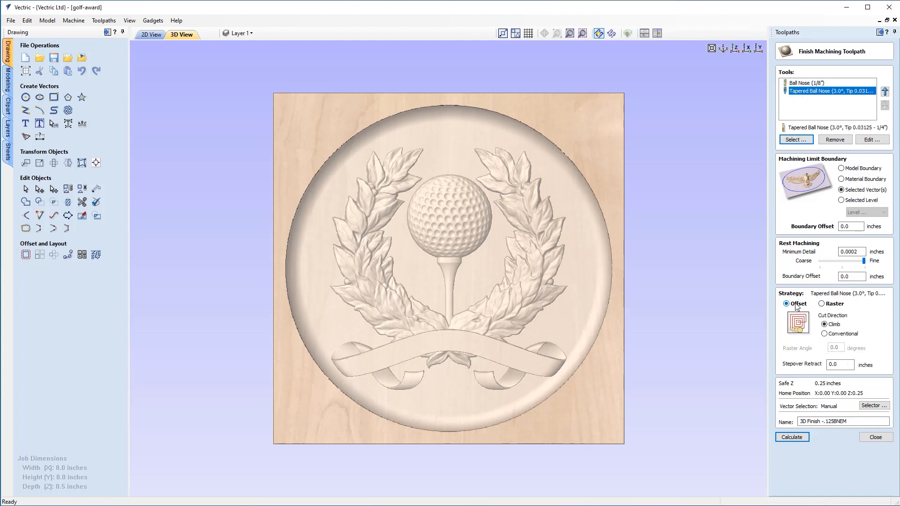
click(810, 85)
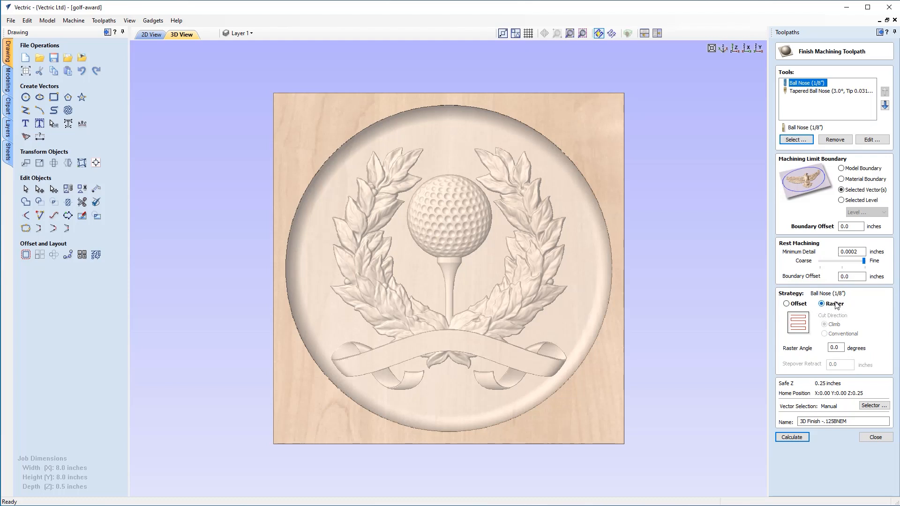
click(792, 437)
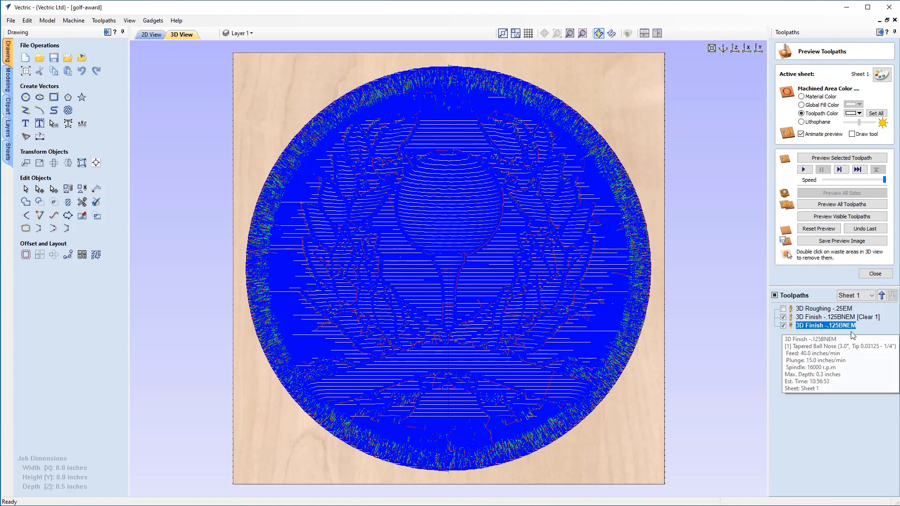
Check the tool details and estimated times of both finishing toolpaths and display each path on its own
mouse_move(875, 320)
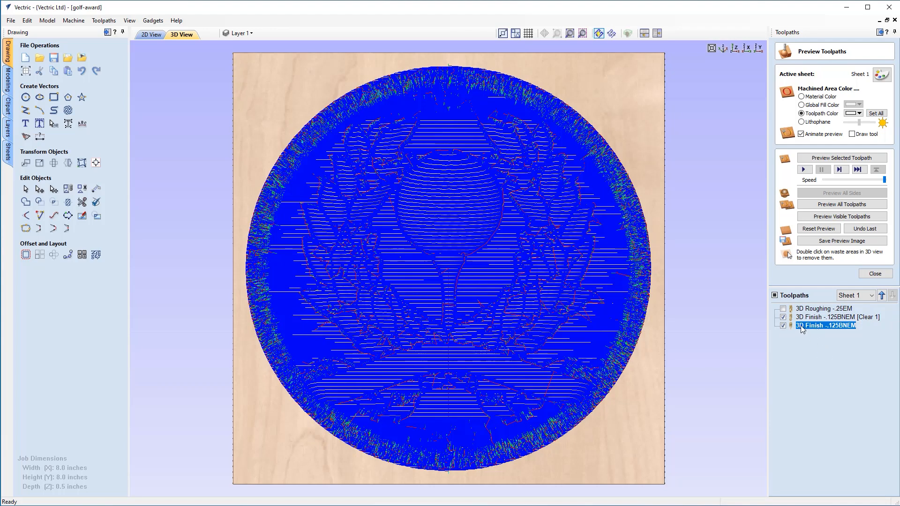
click(784, 326)
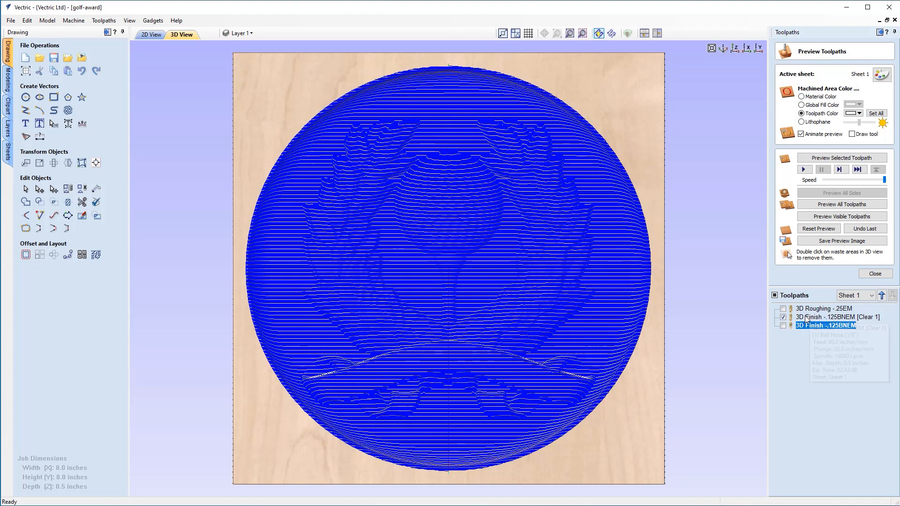
mouse_move(803, 317)
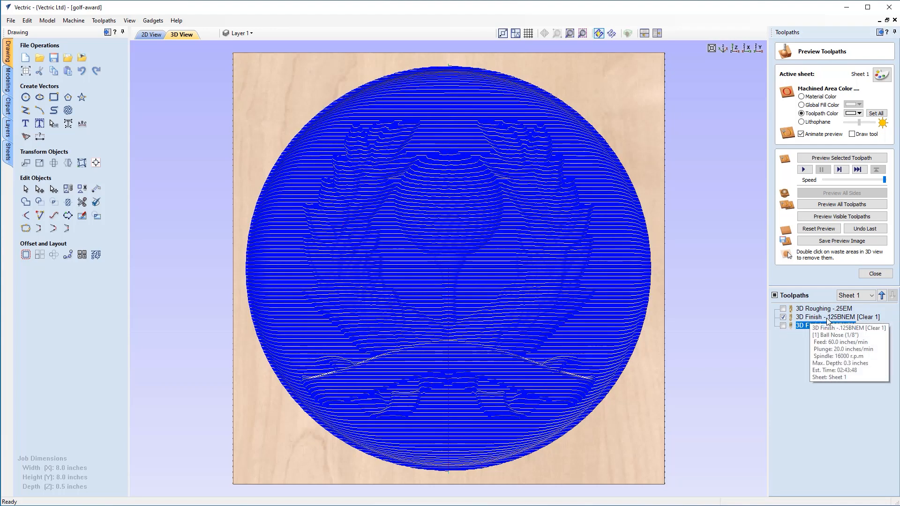
click(785, 318)
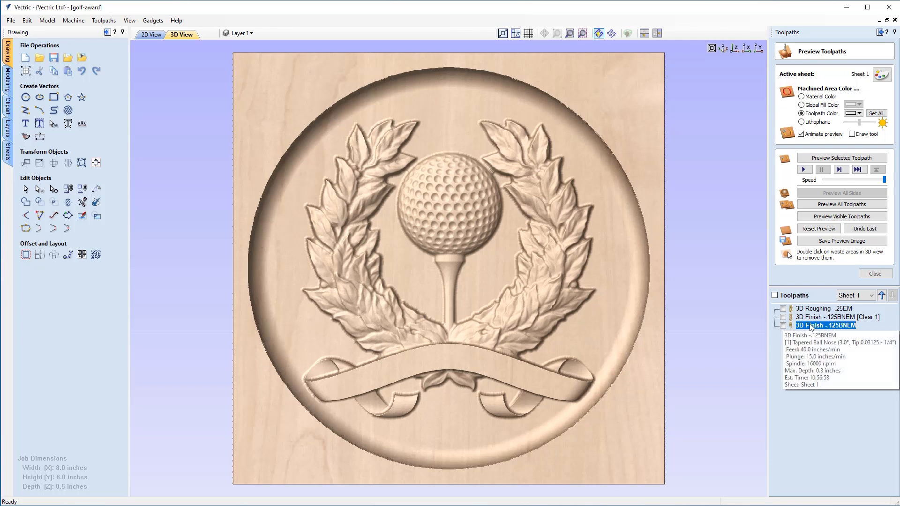
click(784, 326)
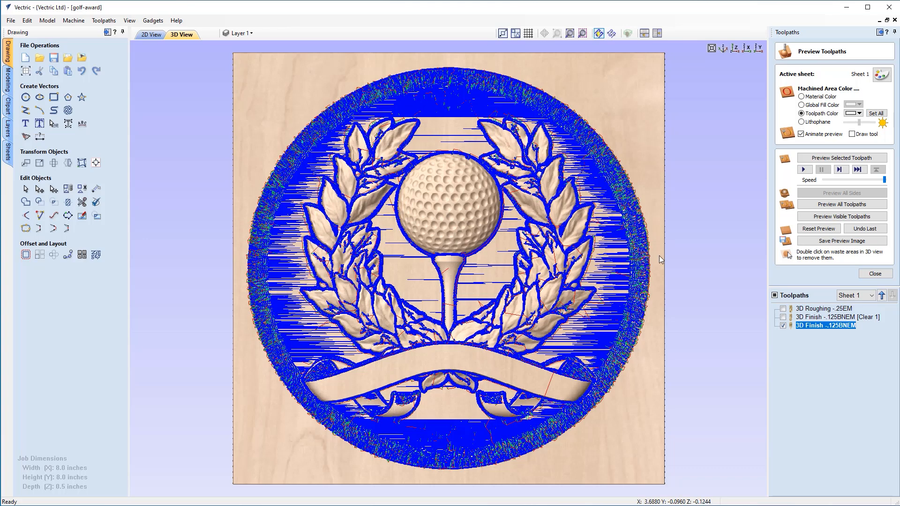
Reopen the tapered ball nose finishing toolpath, set the rest machining minimum detail to 0.0021 inches and recalculate it
double_click(812, 326)
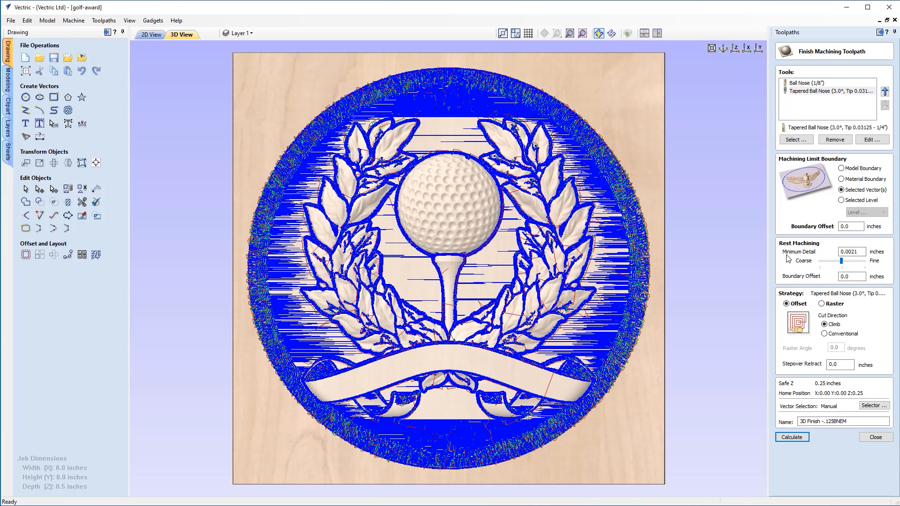
click(792, 438)
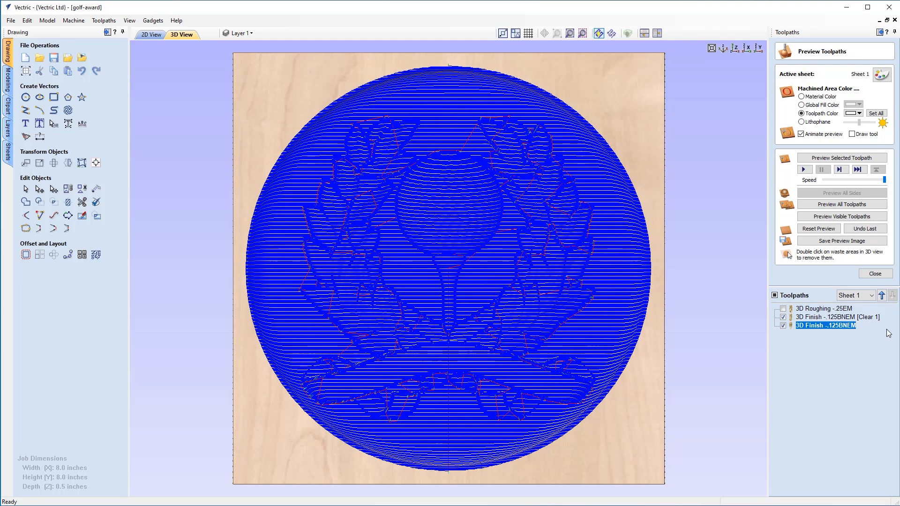
Check the recalculated finishing toolpath's estimated time, hide the Clear 1 toolpath and preview the tapered ball nose pass
mouse_move(816, 330)
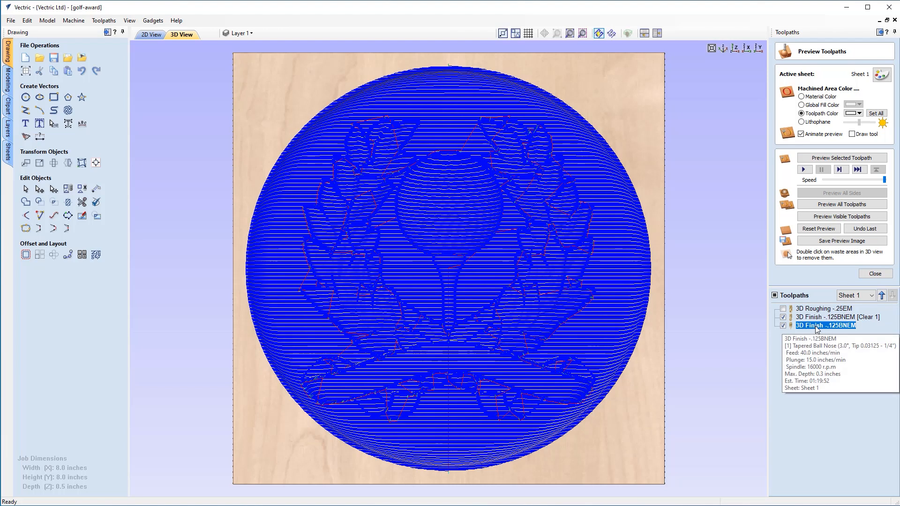
click(784, 318)
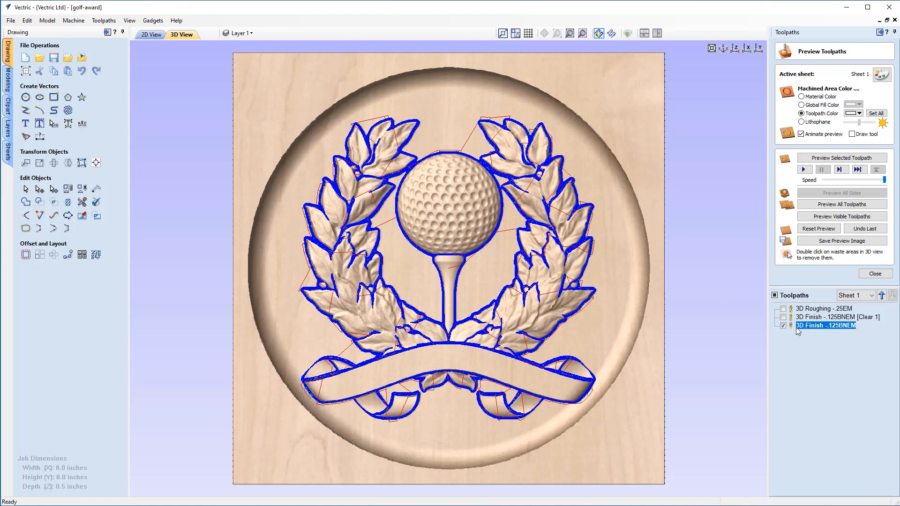
click(840, 159)
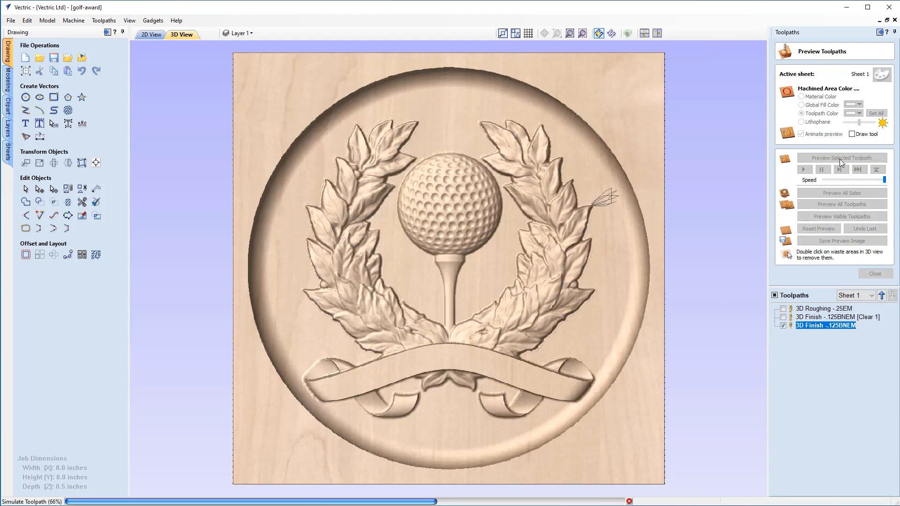
Examine the simulated leaf edges, golf ball and tee up close from several angles
scroll(527, 221, up, 5)
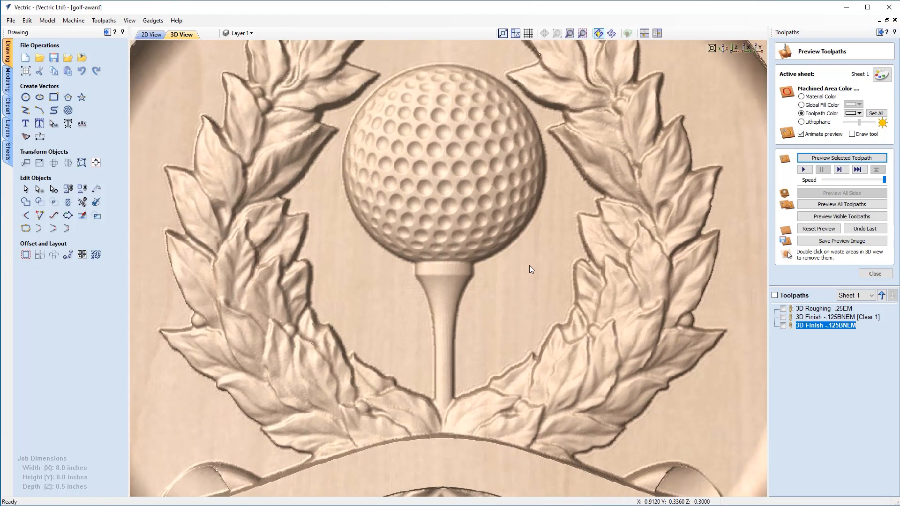
middle_drag(530, 266, 534, 282)
drag(537, 190, 544, 167)
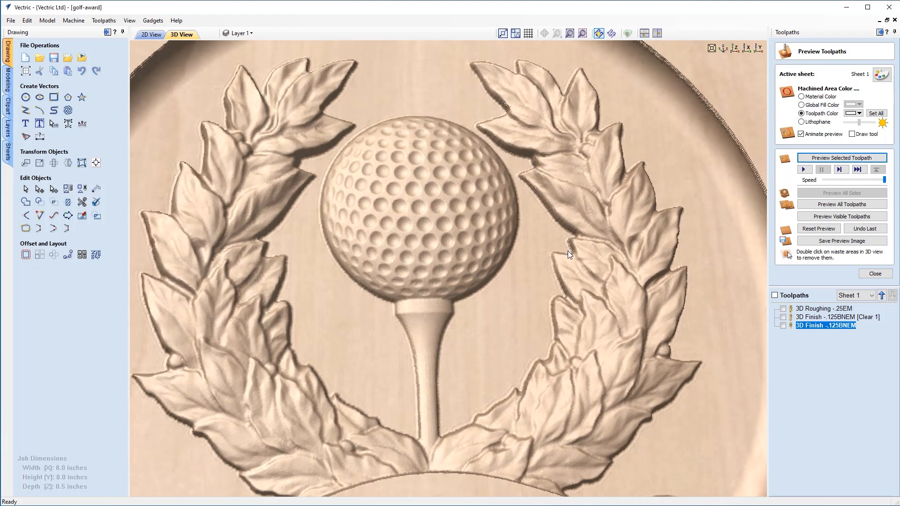
drag(525, 366, 540, 295)
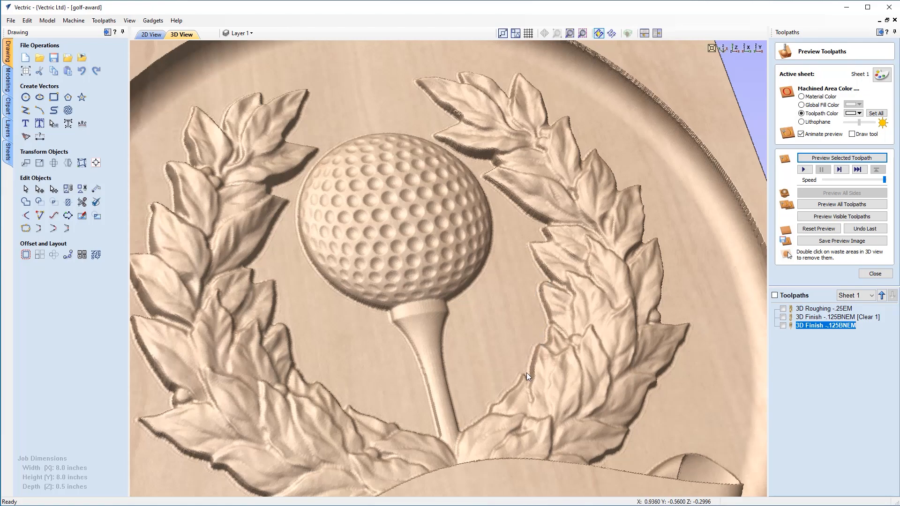
drag(544, 333, 488, 226)
drag(443, 162, 450, 104)
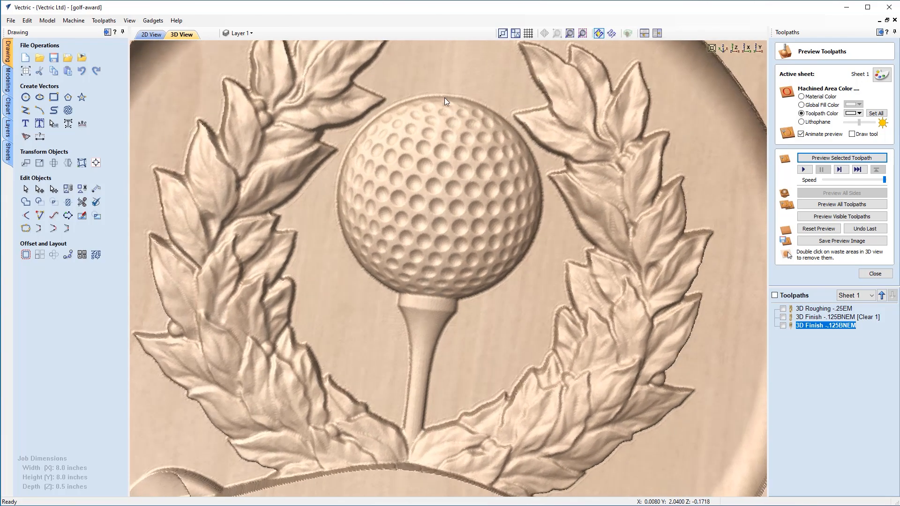
drag(246, 120, 273, 52)
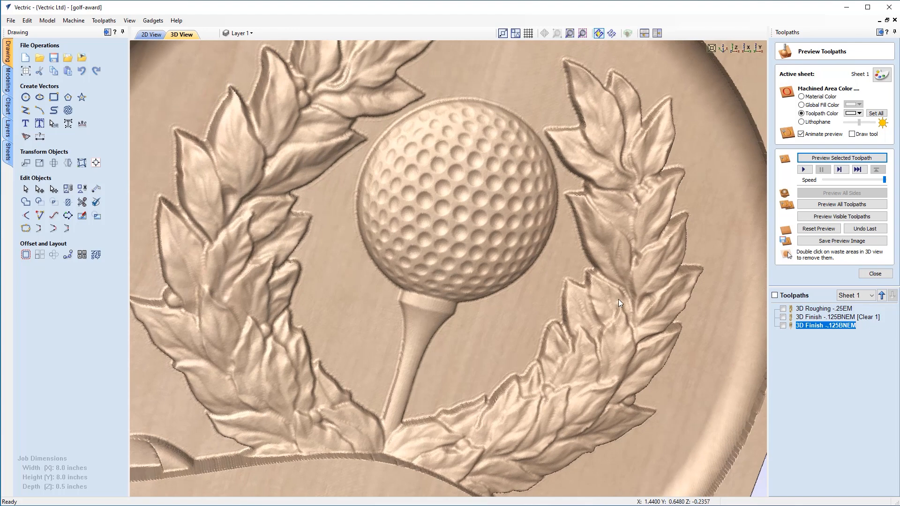
Reopen the tapered ball nose finishing toolpath, enter a rest machining boundary offset and recalculate it
mouse_move(810, 327)
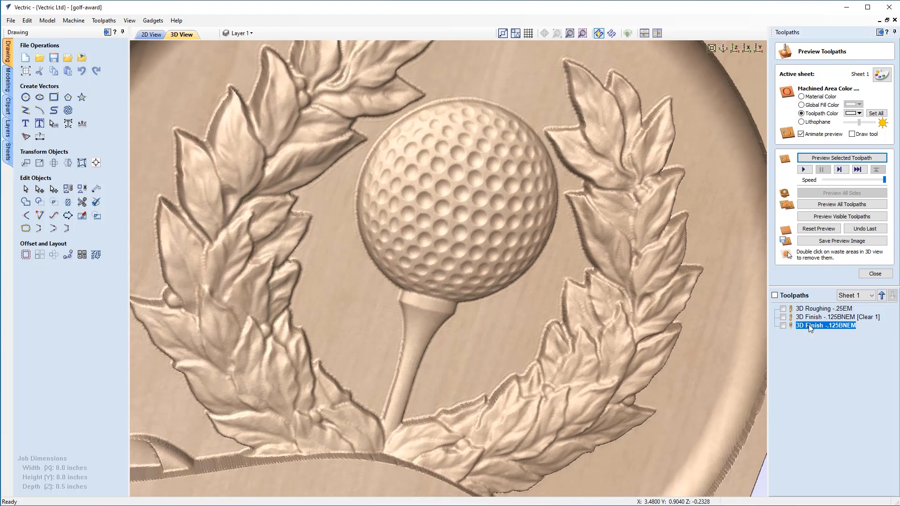
double_click(810, 326)
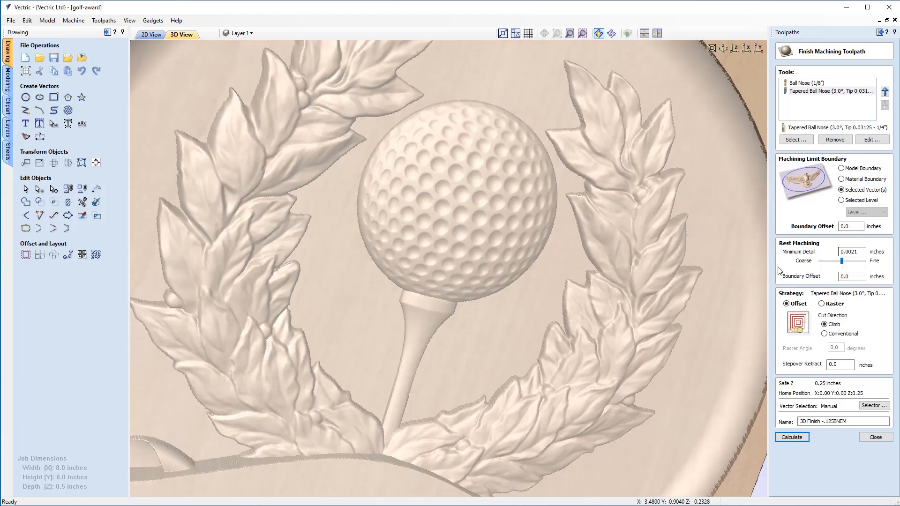
click(854, 277)
click(788, 439)
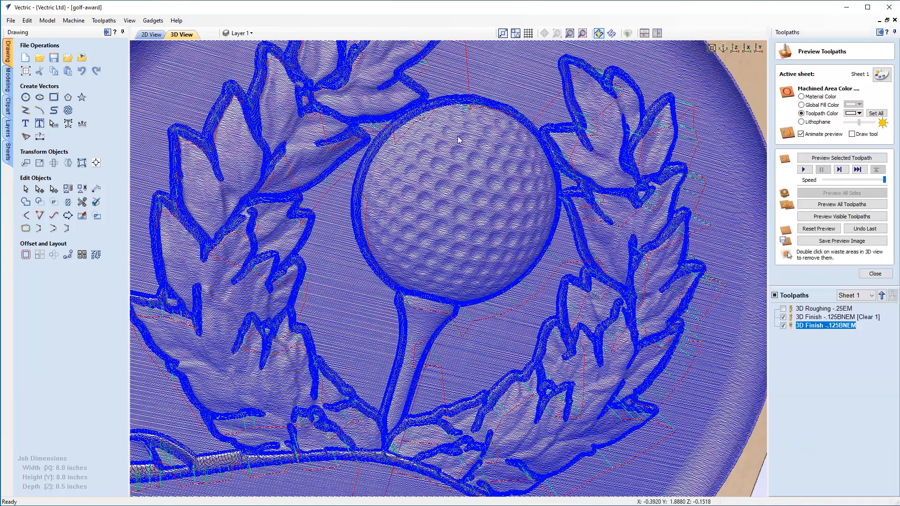
Hide the Clear 1 toolpath, preview the widened rest machining pass and inspect the carved relief at an angle
right_drag(459, 140, 508, 251)
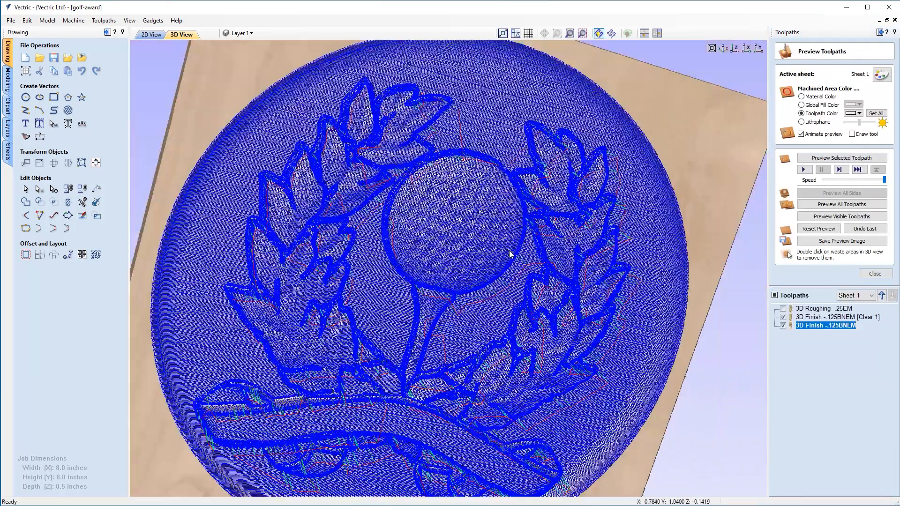
drag(509, 250, 518, 207)
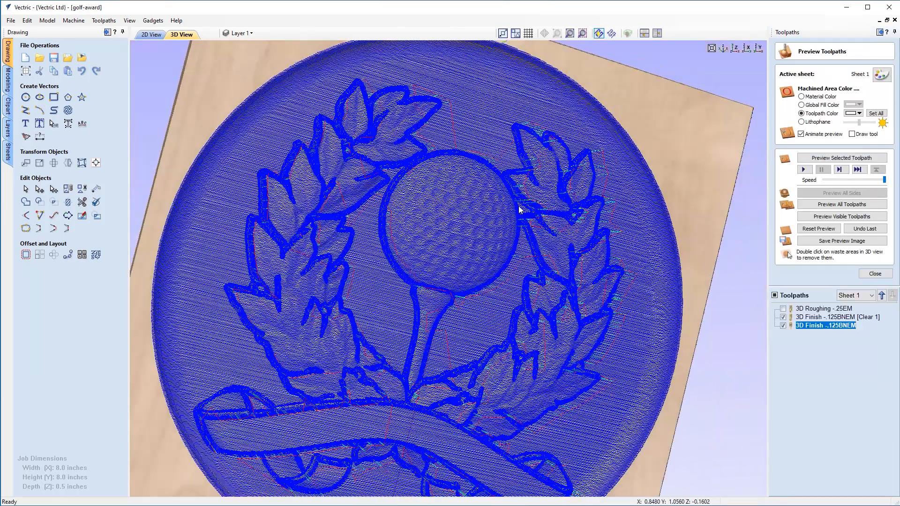
click(783, 318)
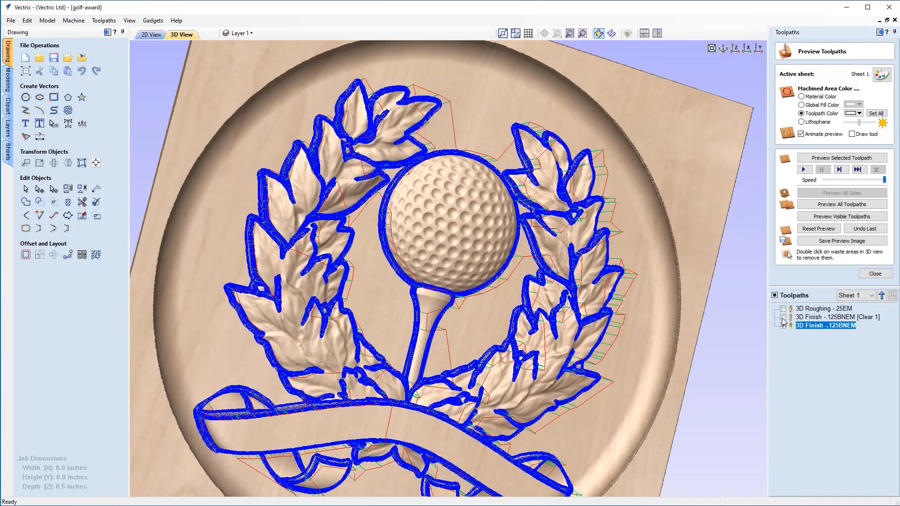
click(826, 160)
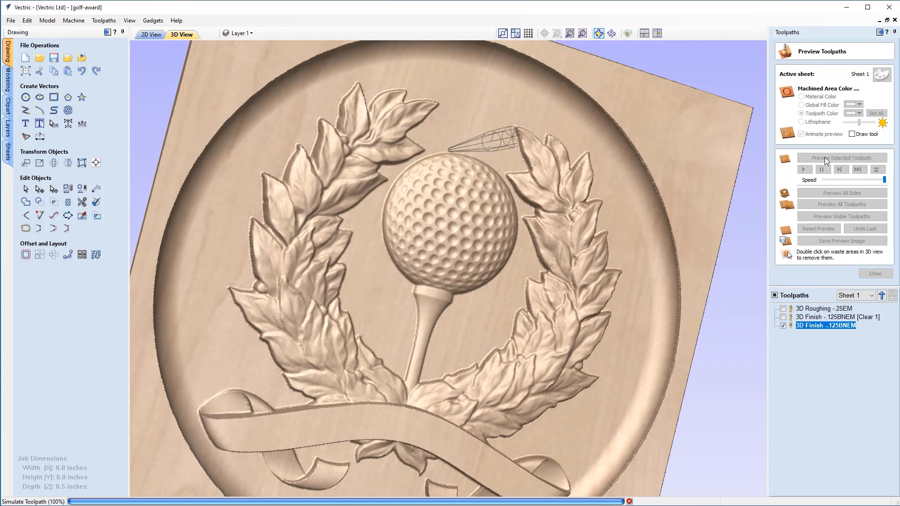
drag(403, 165, 559, 218)
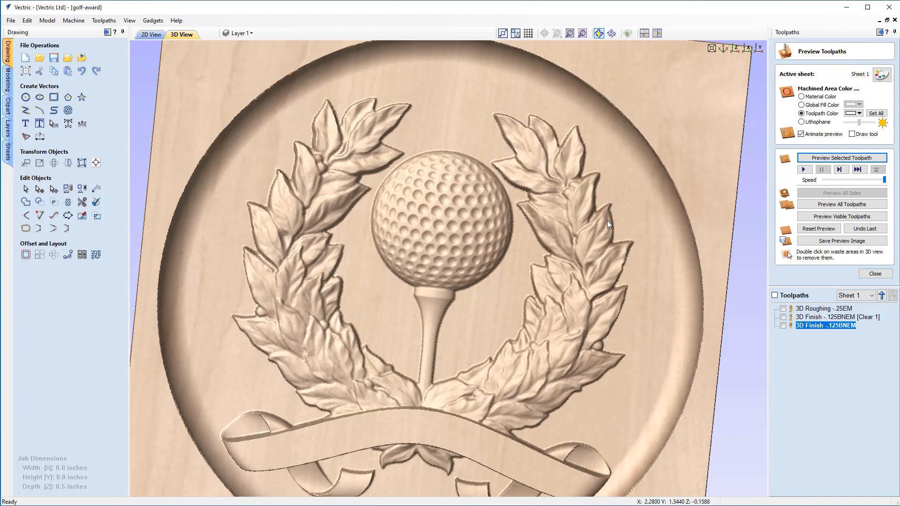
Inspect the simulated wreath, golf ball and ribbon from several angles, return to a straight-down view and close the preview
drag(565, 354, 486, 329)
drag(564, 279, 597, 286)
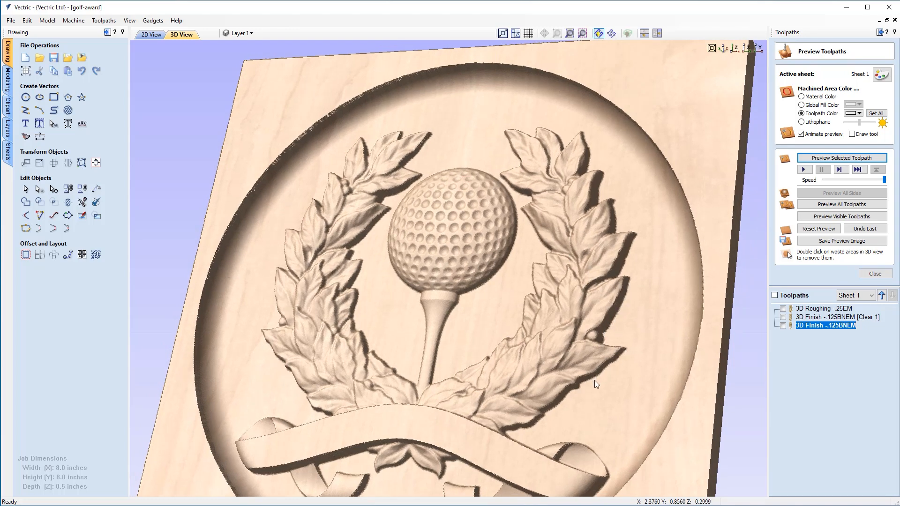
drag(478, 255, 486, 355)
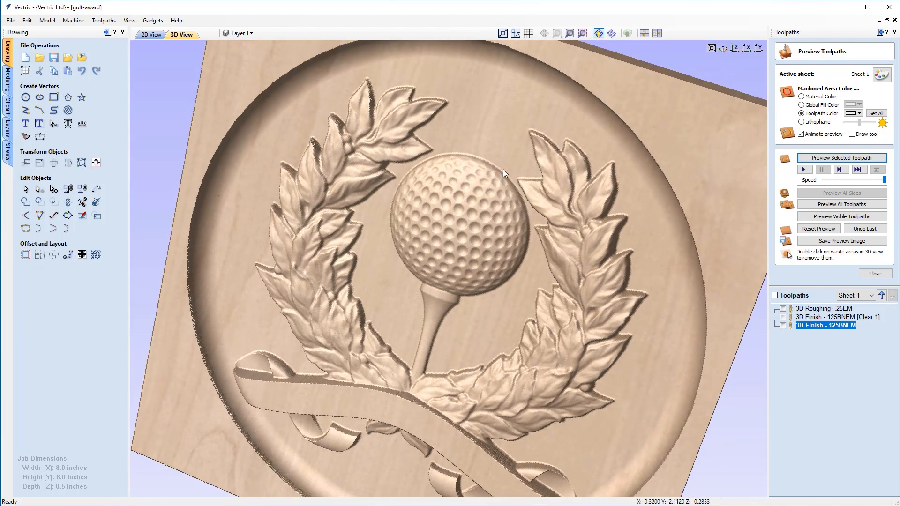
drag(506, 160, 470, 132)
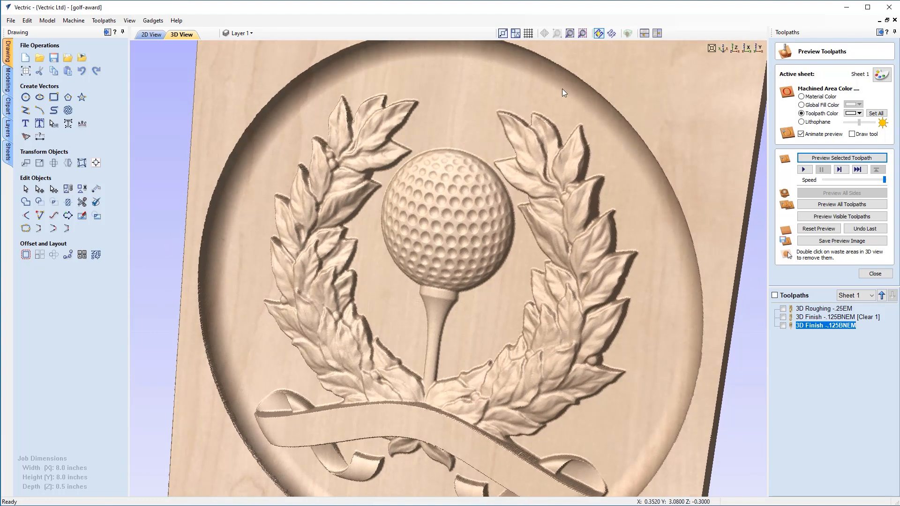
click(735, 49)
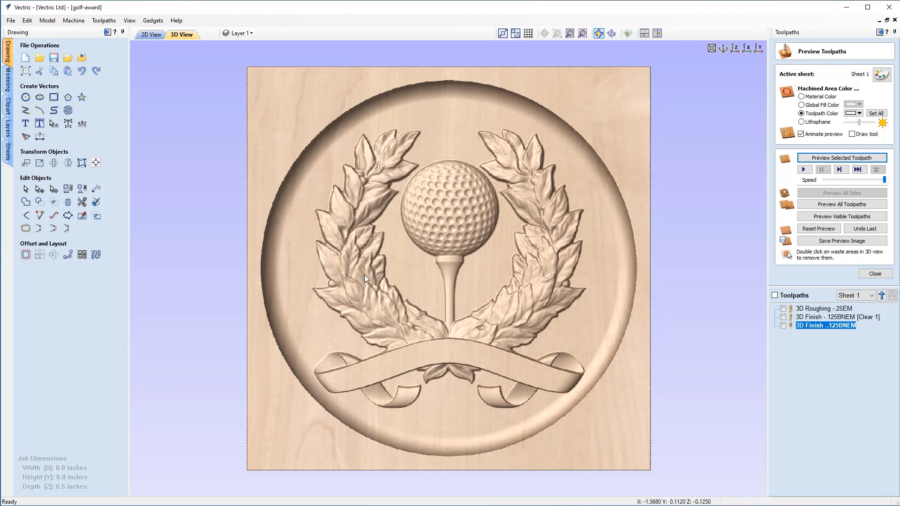
click(867, 275)
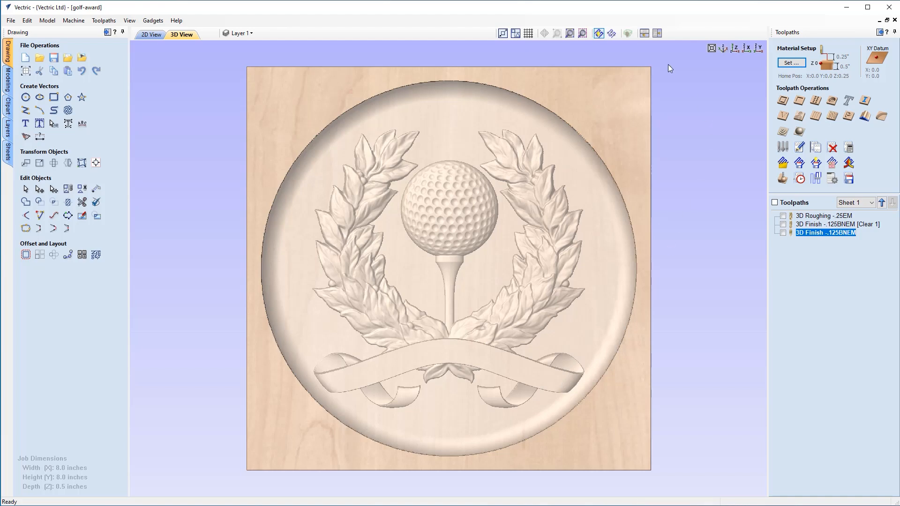
Show the 2D and 3D views side by side and start a V-Carve toolpath for the HOLE IN ONE text with the V-Bit (60.0° - 1/4")
click(659, 35)
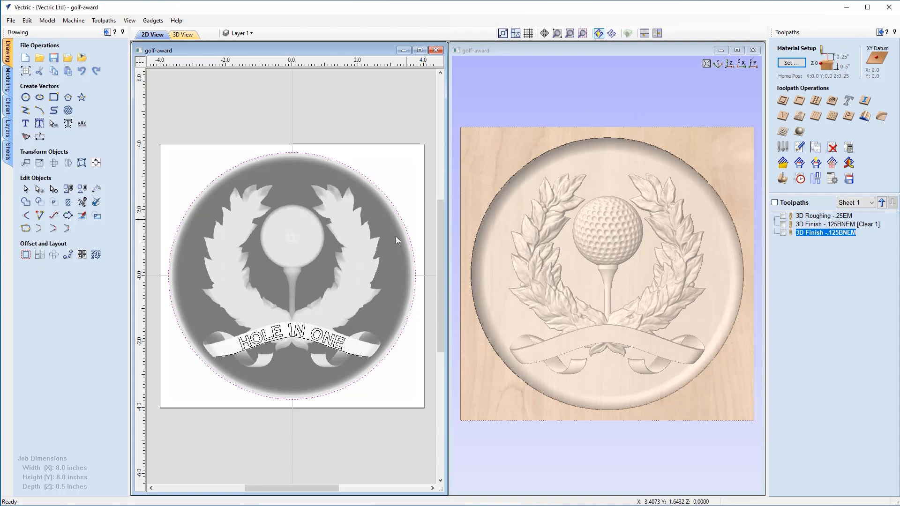
click(303, 333)
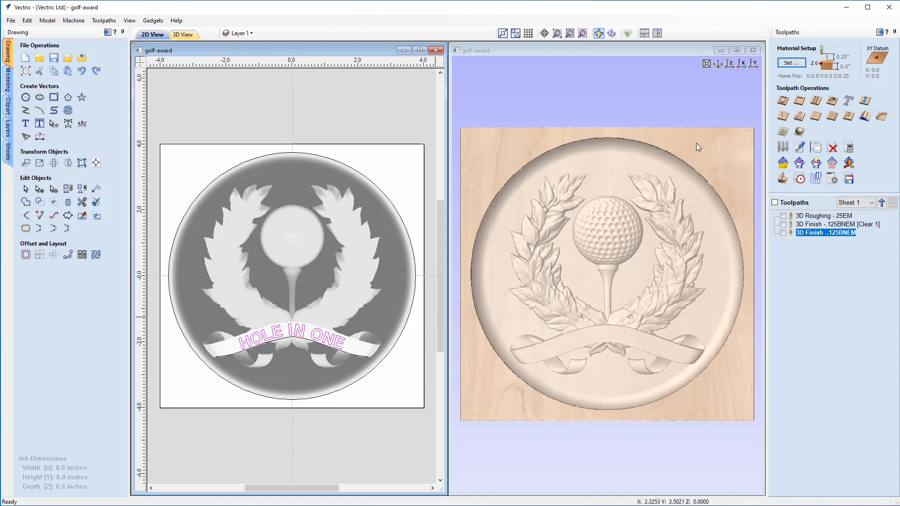
click(783, 118)
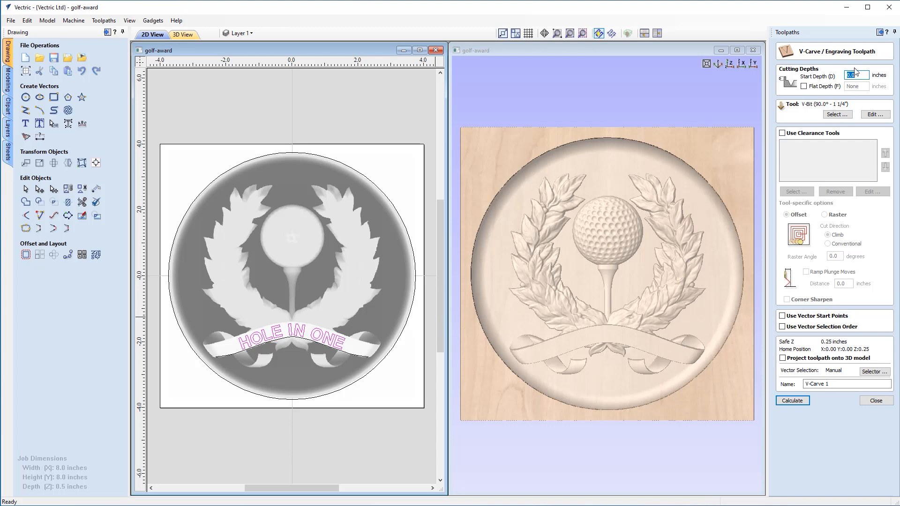
click(831, 115)
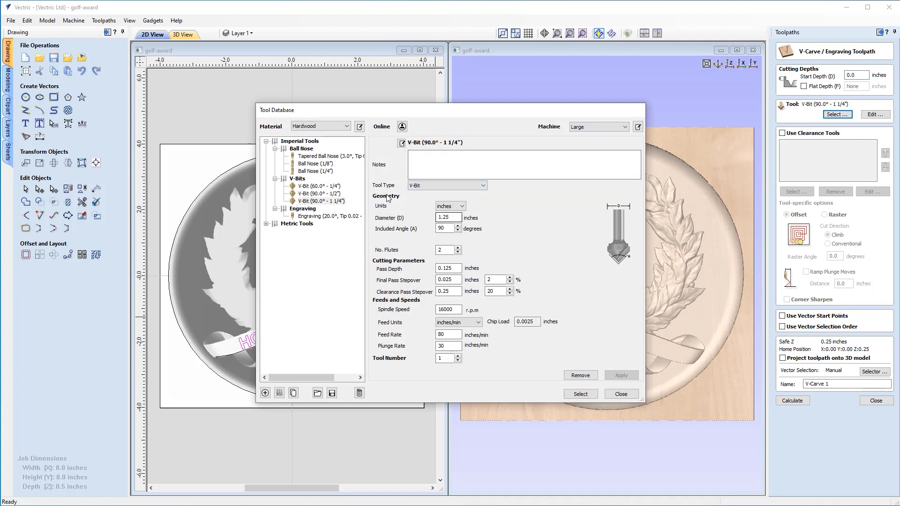
click(334, 187)
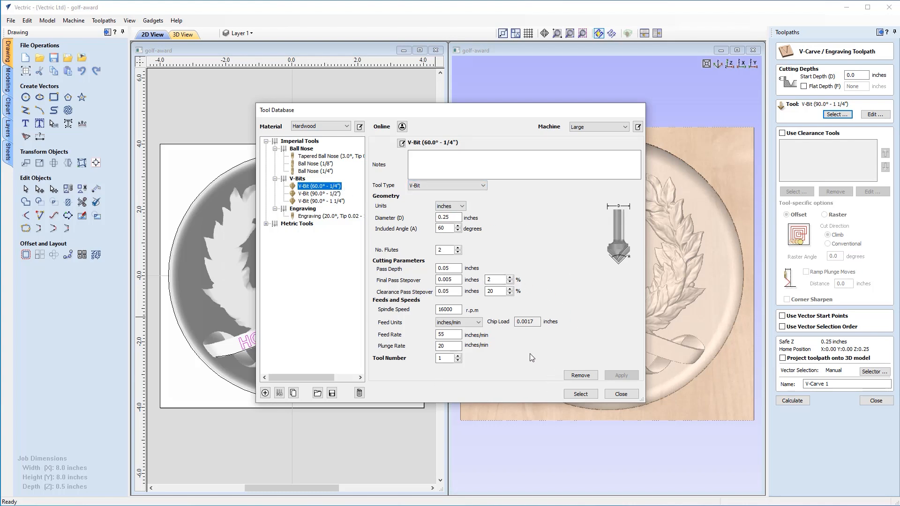
click(580, 395)
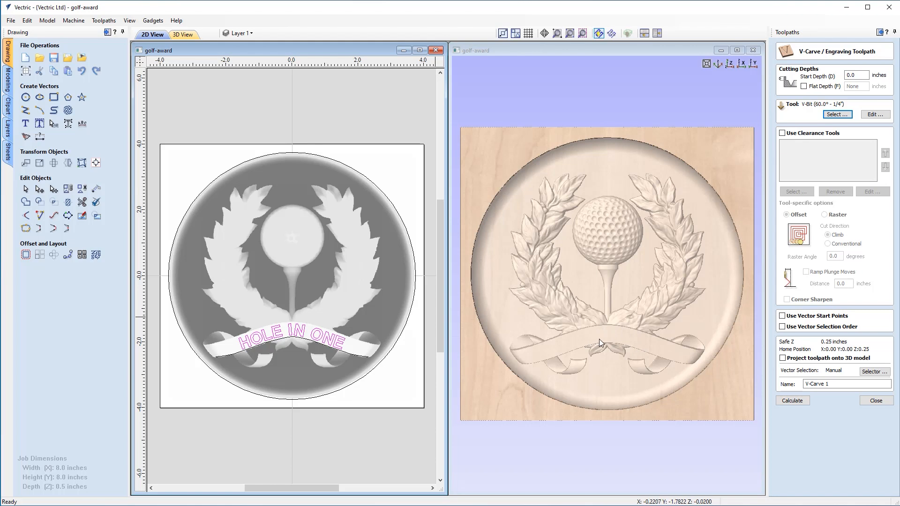
Project the V-carve toolpath onto the 3D model, name it VCarving - 60deg and calculate it
click(784, 359)
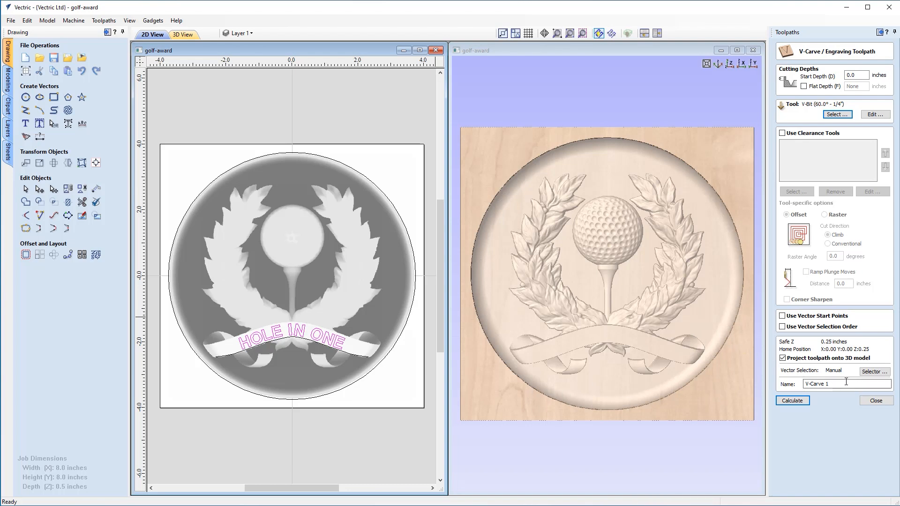
drag(837, 384, 797, 383)
text(V)
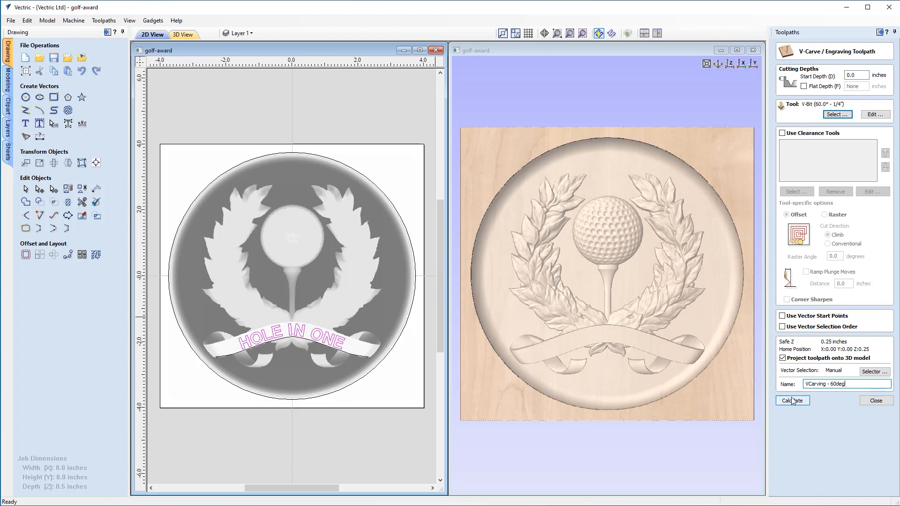
click(793, 401)
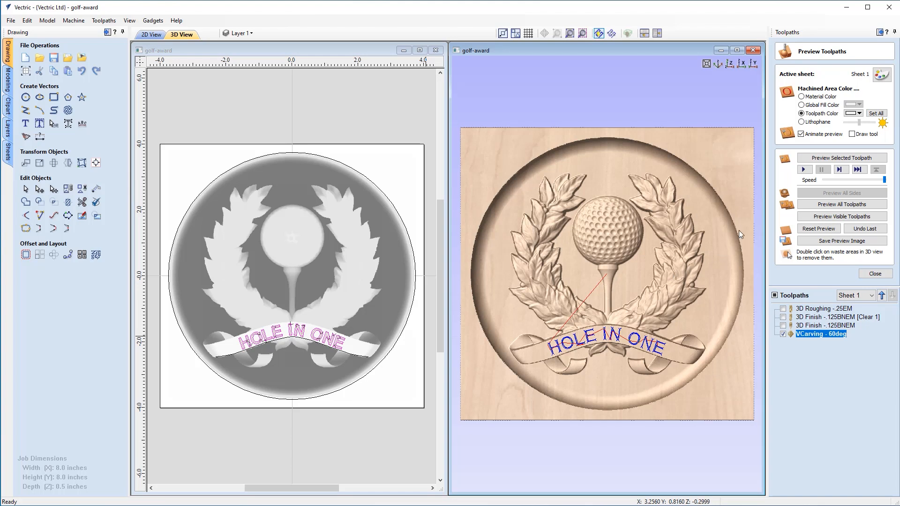
Preview the VCarving - 60deg toolpath, inspect the carved ribbon lettering in an enlarged 3D view from several angles and close the preview
click(844, 158)
click(738, 51)
drag(480, 349, 465, 236)
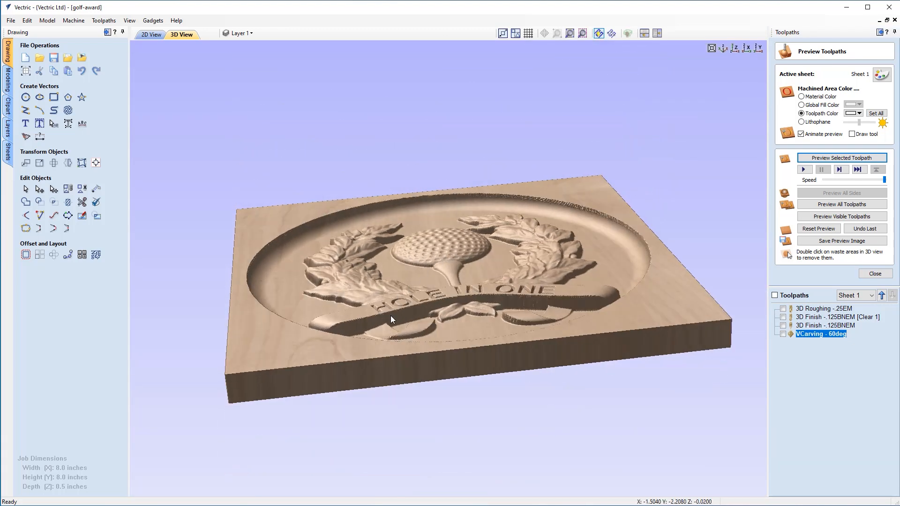
drag(412, 288, 549, 404)
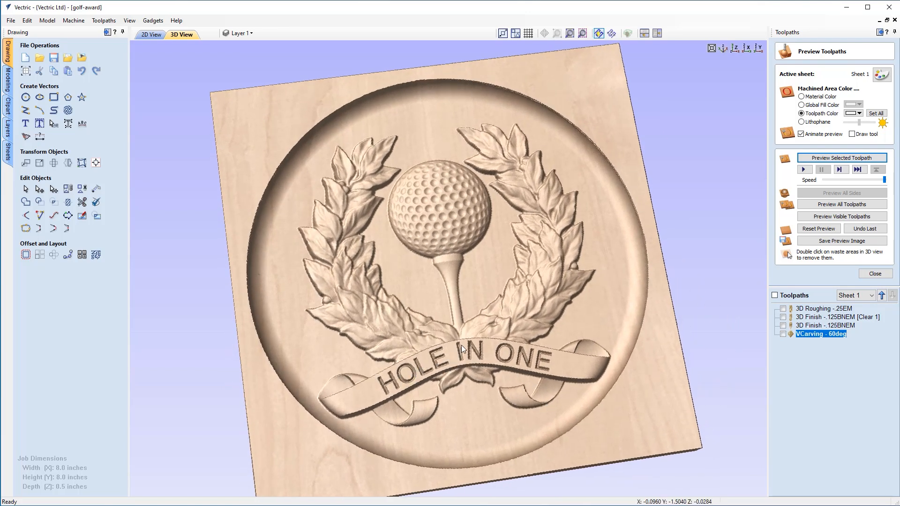
drag(542, 345, 601, 261)
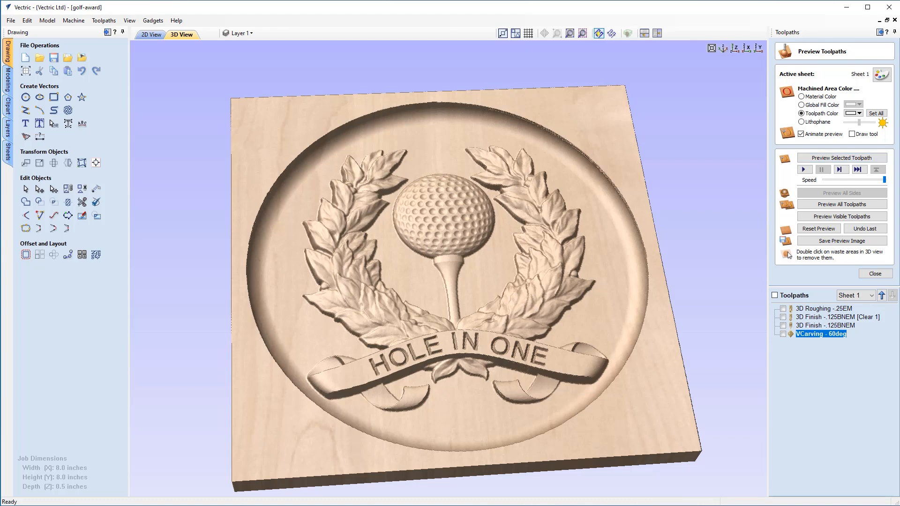
click(874, 274)
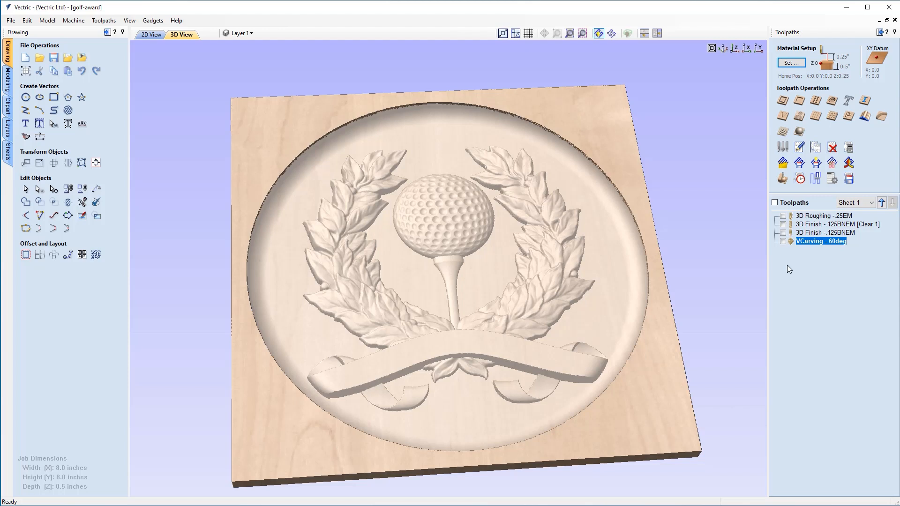
Save a copy of the job under the file name golf-award-3D-toolpaths
click(12, 22)
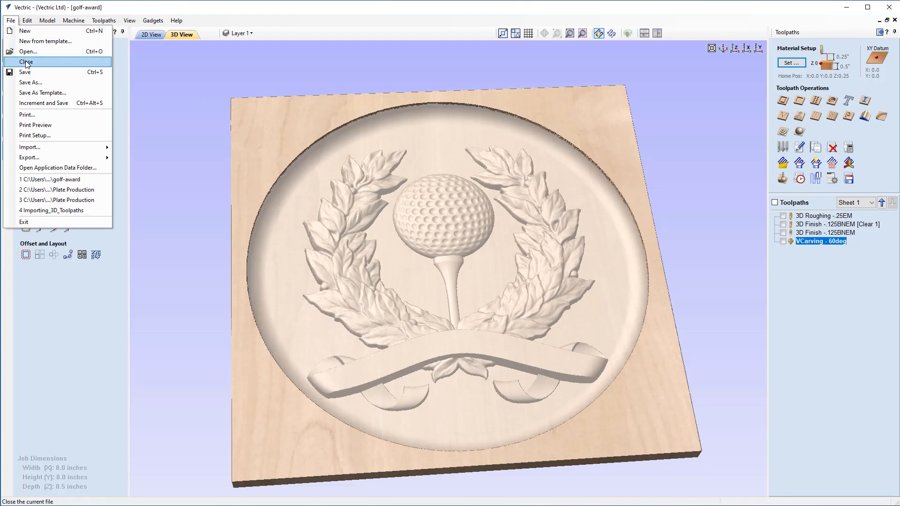
click(38, 85)
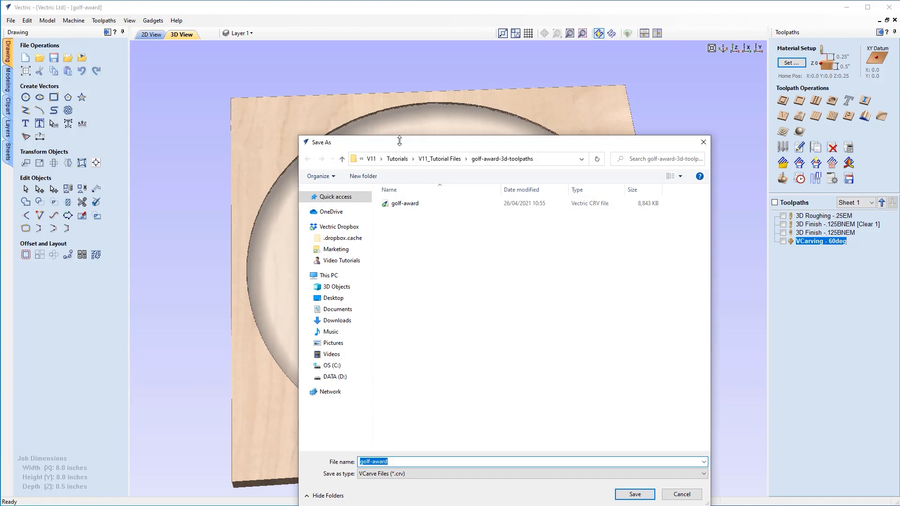
click(428, 464)
text(-3D -Toolpaths)
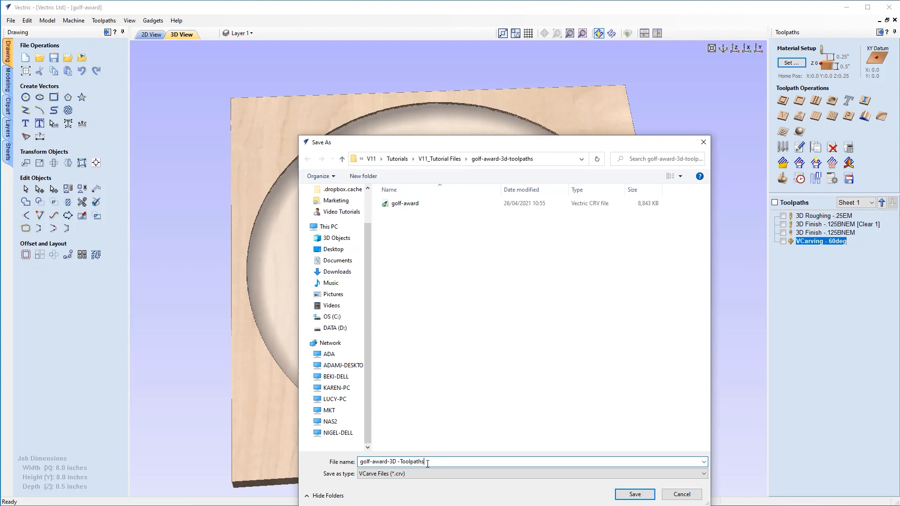
key(Return)
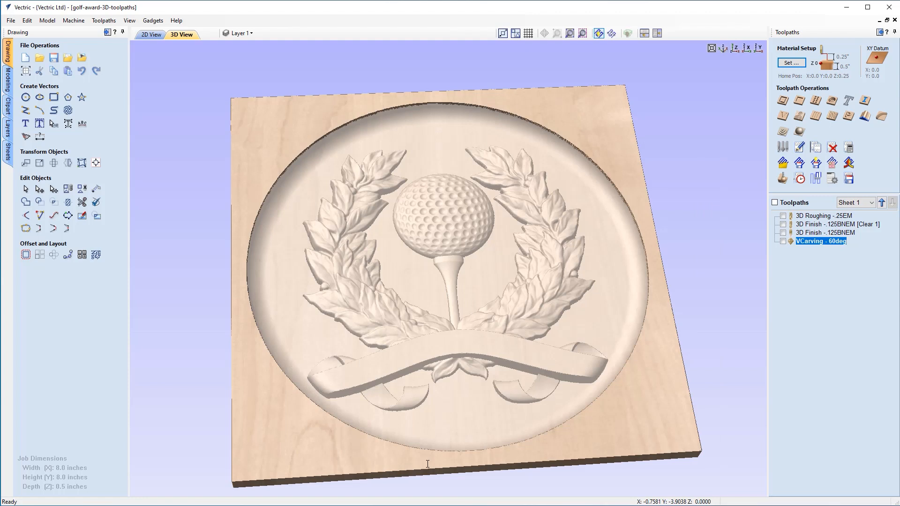